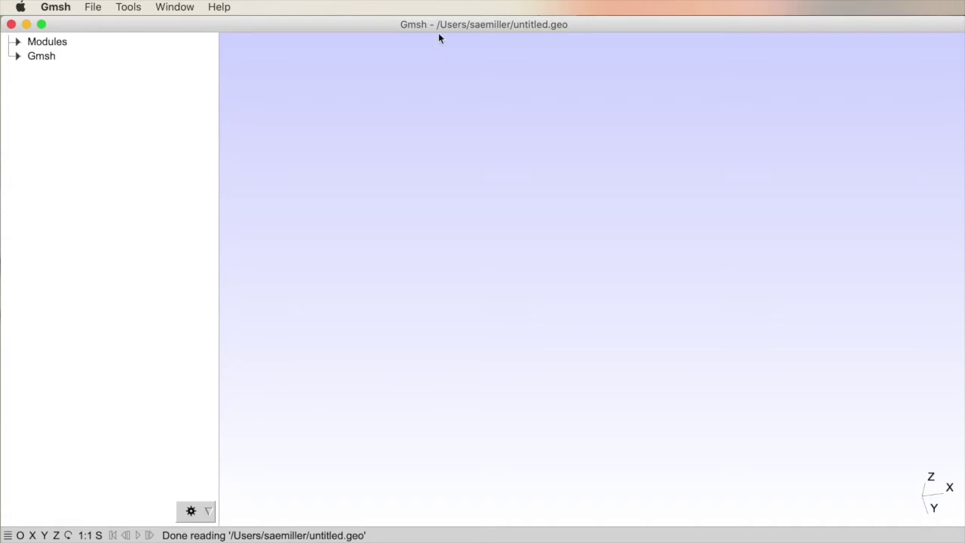
Create a new model cylinder_stl.geo, replacing the old file, with the OpenCASCADE kernel.
click(93, 7)
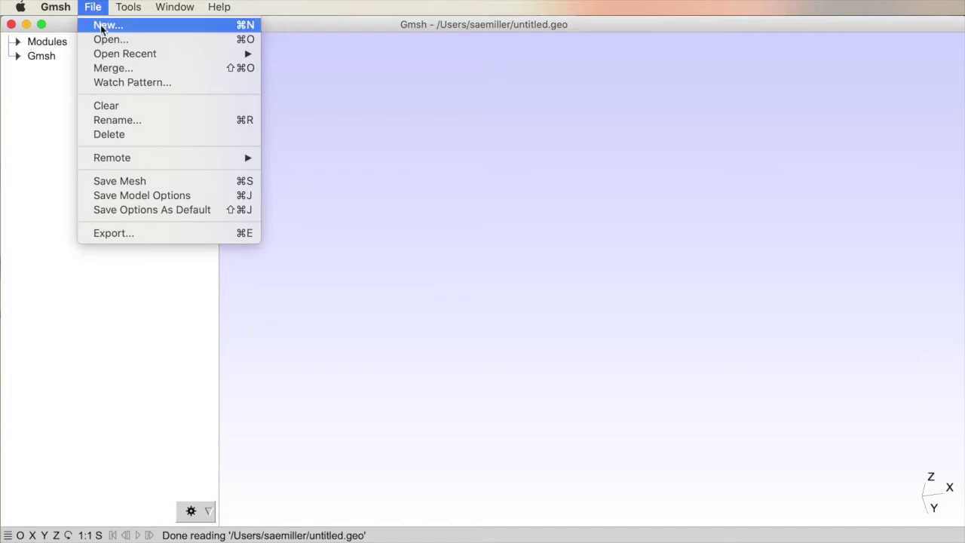
click(101, 24)
click(657, 240)
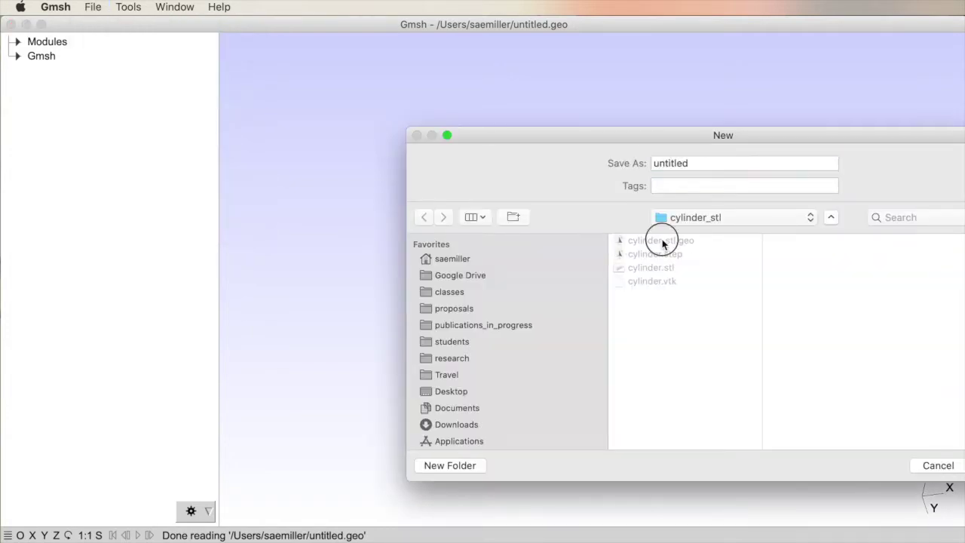
drag(615, 136, 401, 118)
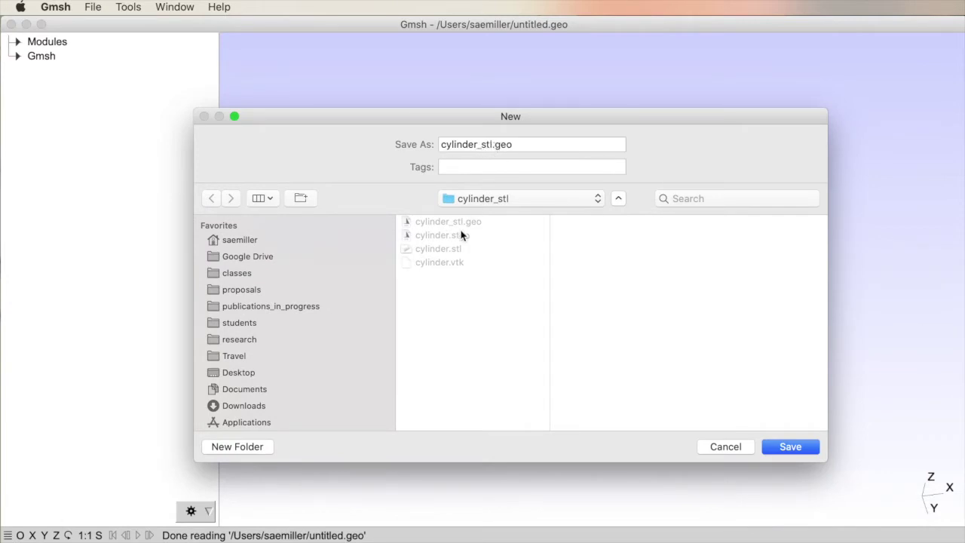
click(789, 446)
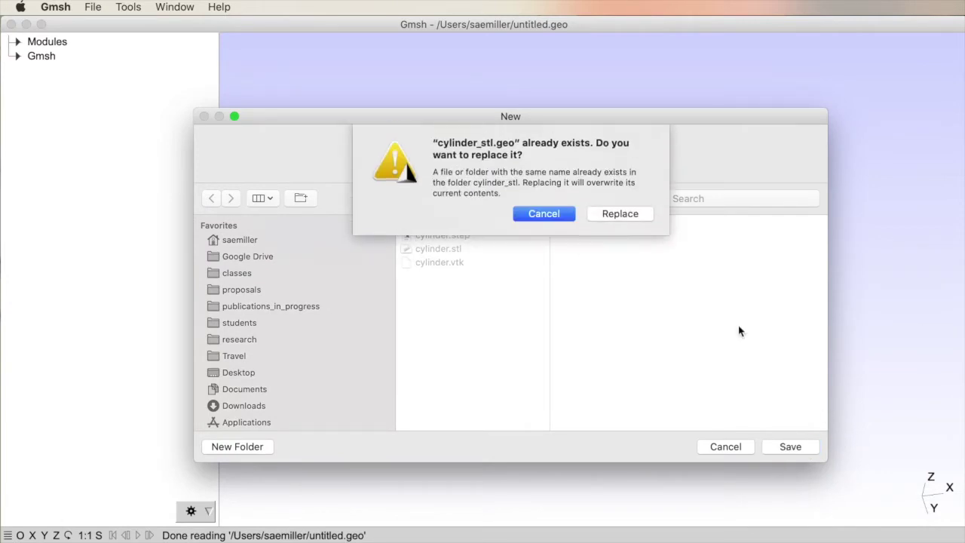
click(648, 217)
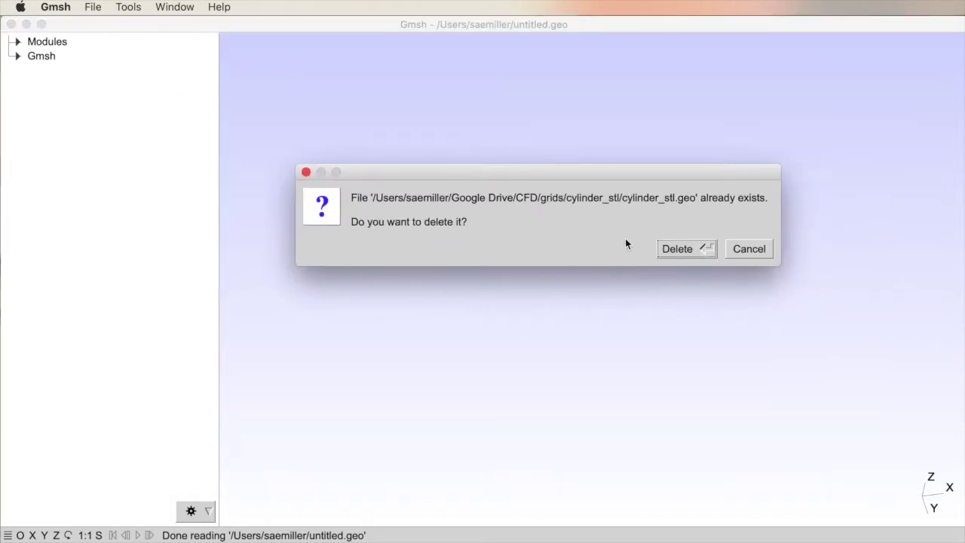
click(671, 248)
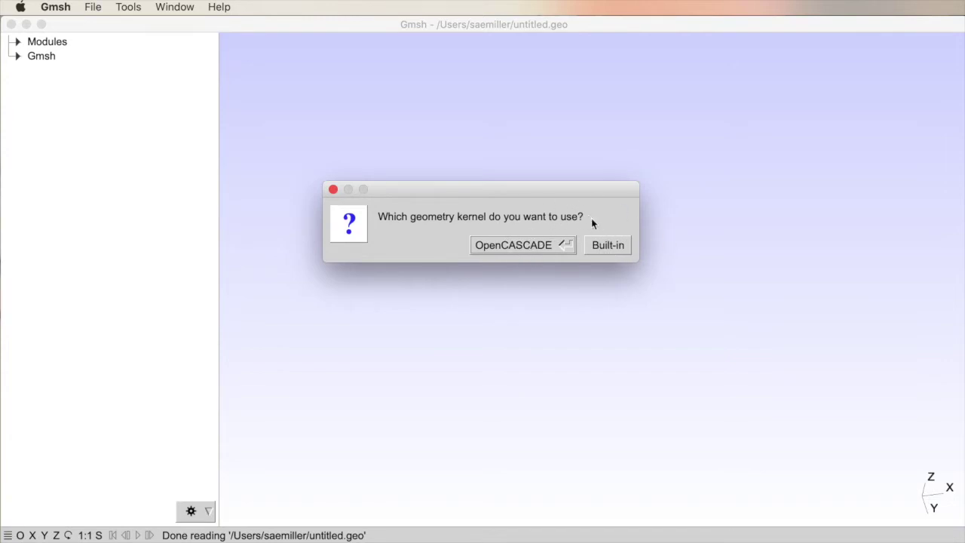
click(530, 245)
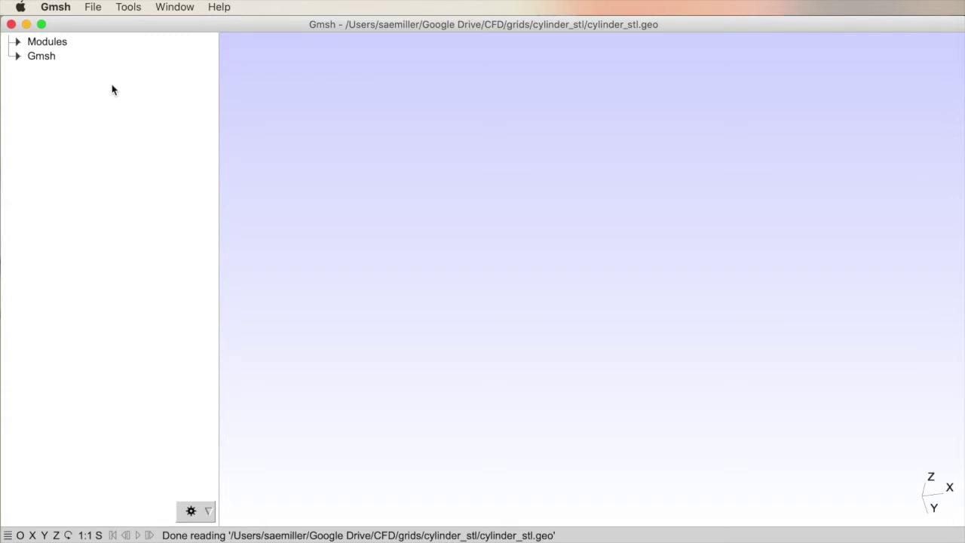
click(89, 9)
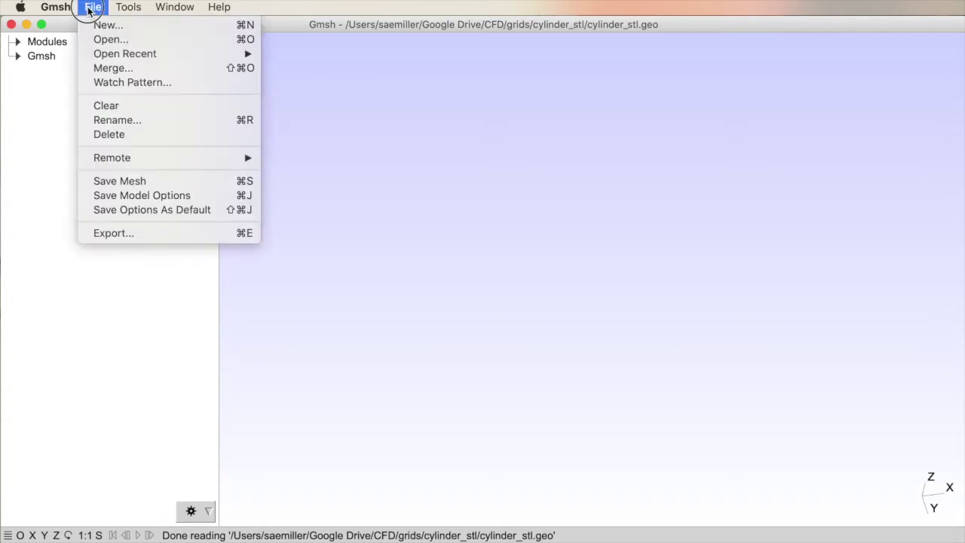
Merge cylinder.step from the cylinder_stl folder into the current model.
click(155, 71)
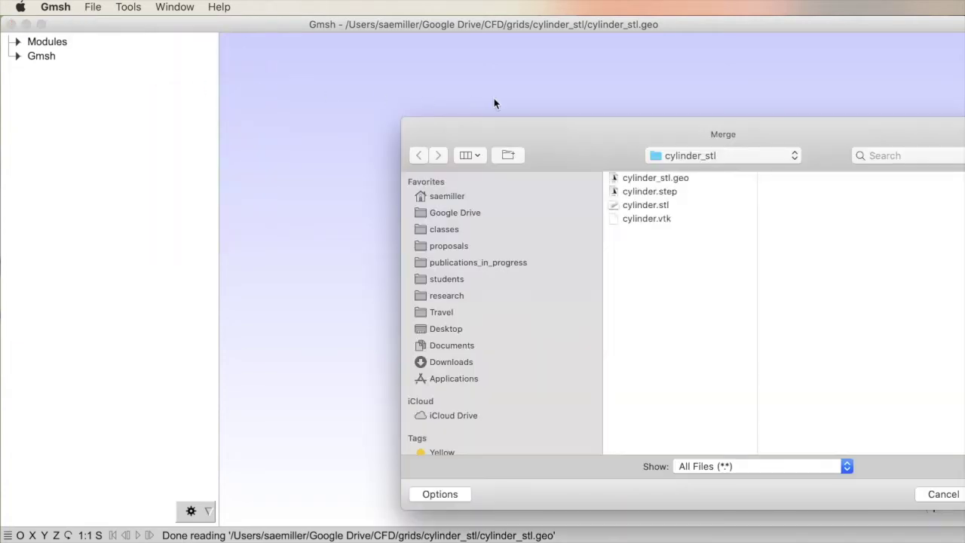
drag(513, 121, 297, 69)
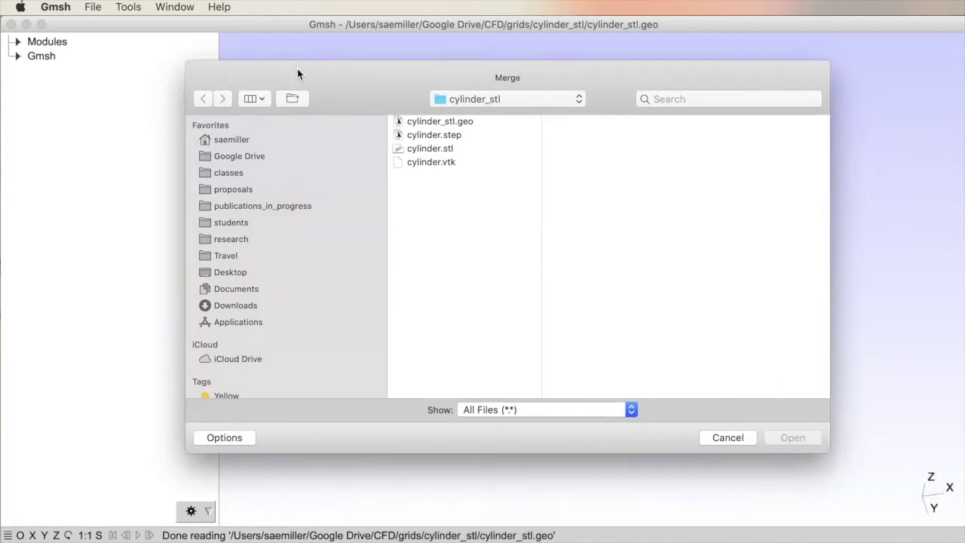
click(446, 135)
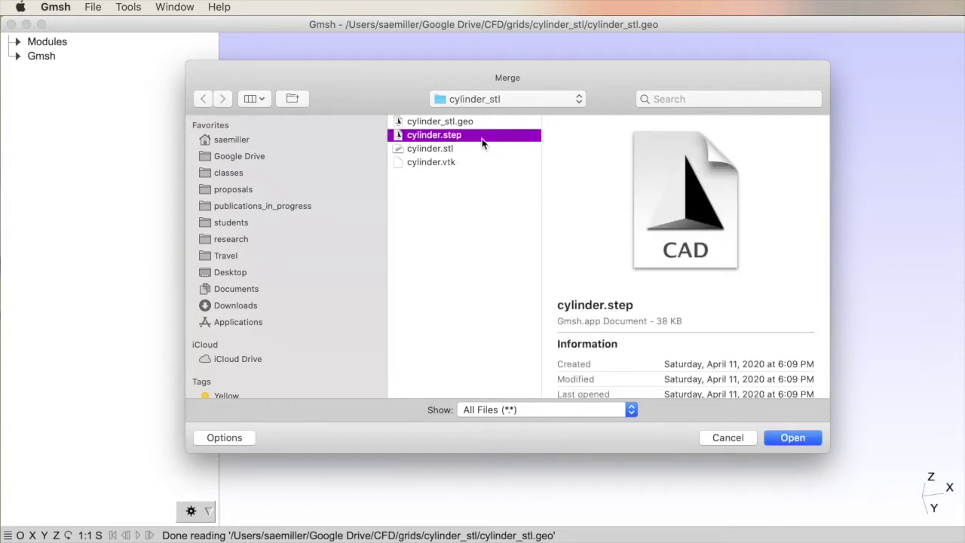
click(790, 440)
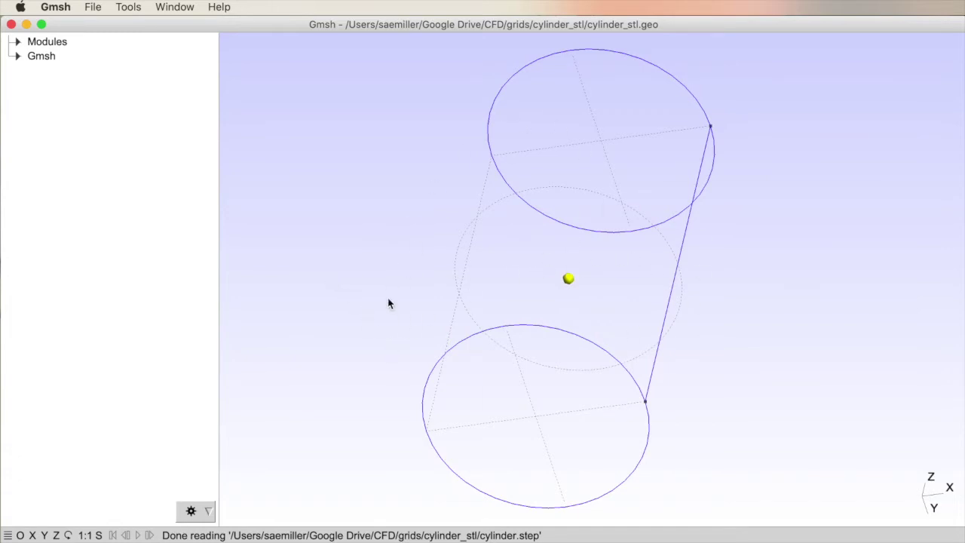
Orbit, zoom and pan the view so the cylinder lies sideways.
drag(410, 340, 344, 270)
scroll(583, 300, down, 3)
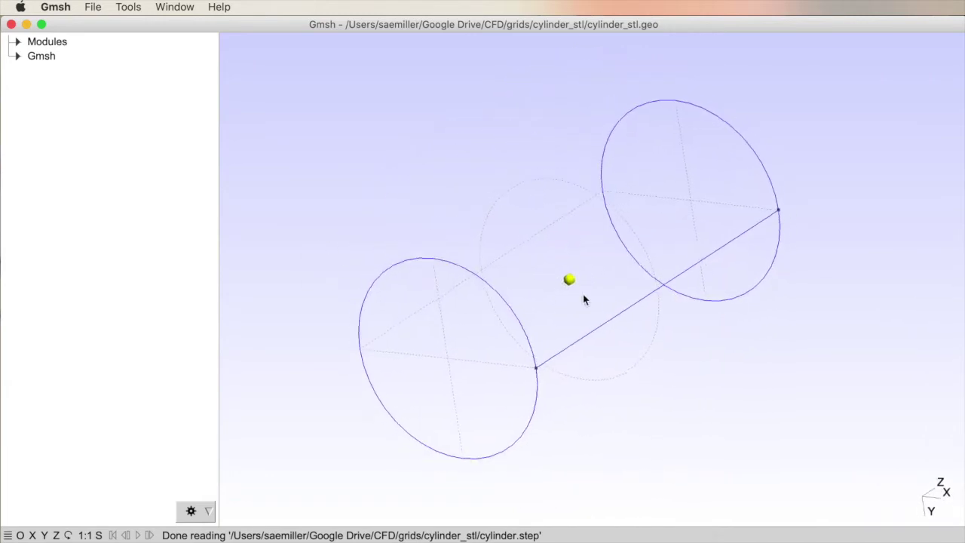
scroll(583, 300, up, 5)
scroll(582, 299, down, 3)
scroll(582, 299, up, 2)
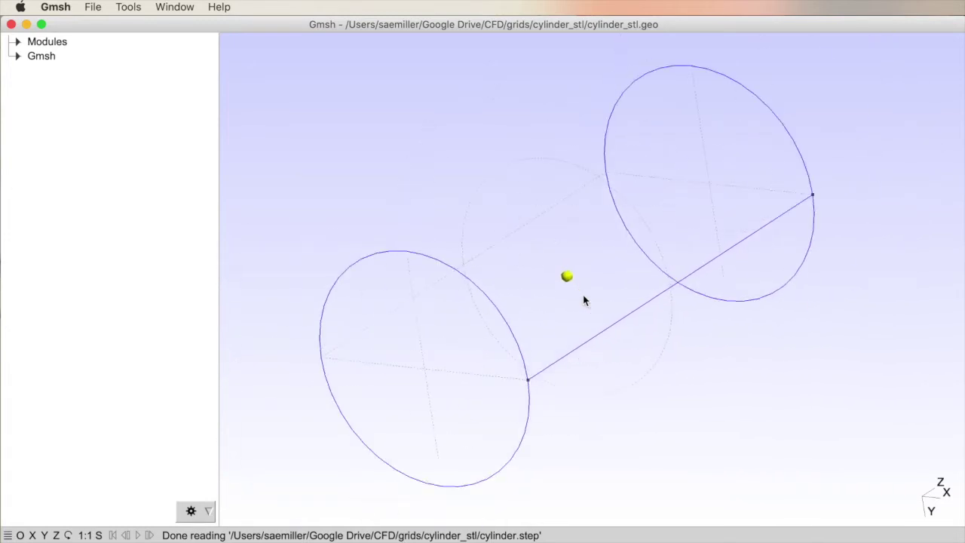
scroll(582, 299, down, 3)
scroll(583, 299, up, 5)
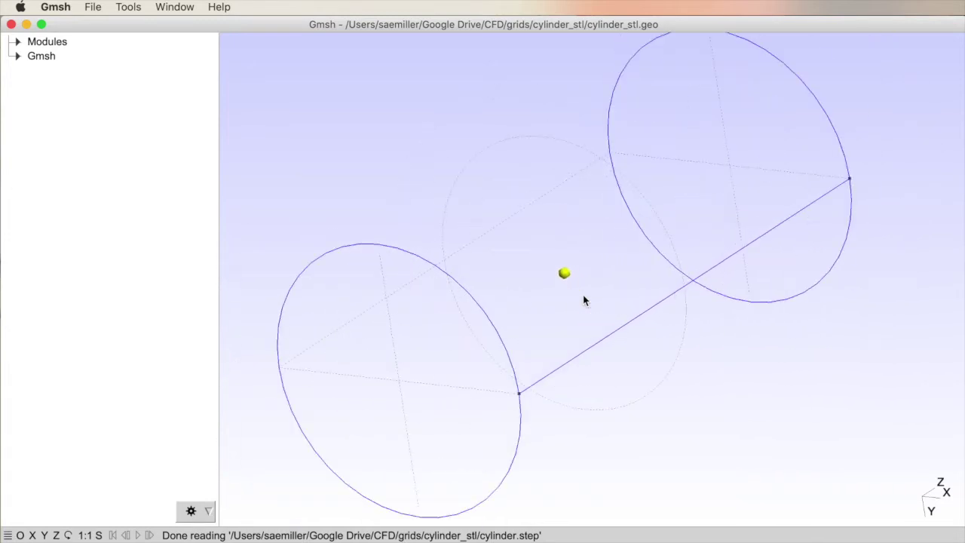
scroll(582, 299, down, 3)
right_drag(677, 336, 695, 317)
scroll(652, 305, up, 1)
scroll(651, 304, up, 2)
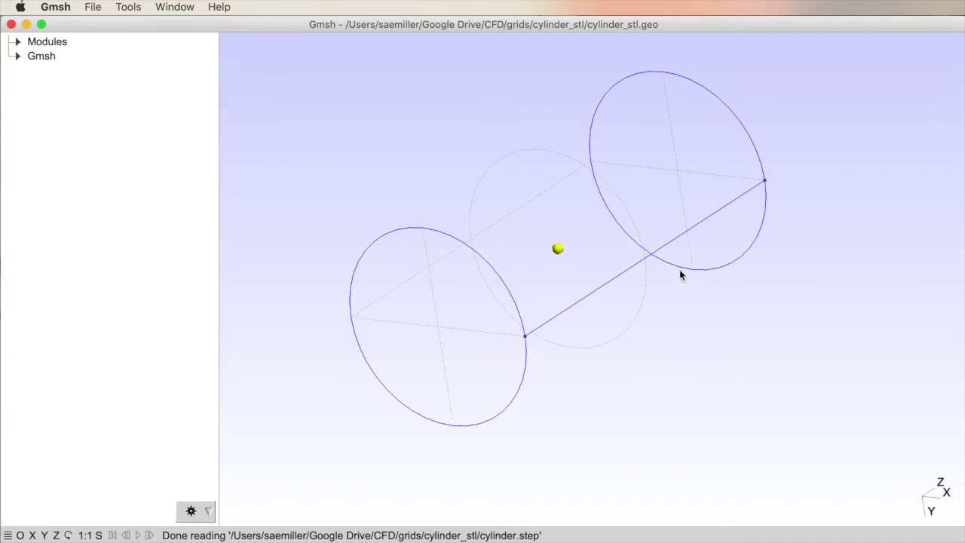
Read the information shown for the cylinder's circle, line and volume entities.
mouse_move(679, 269)
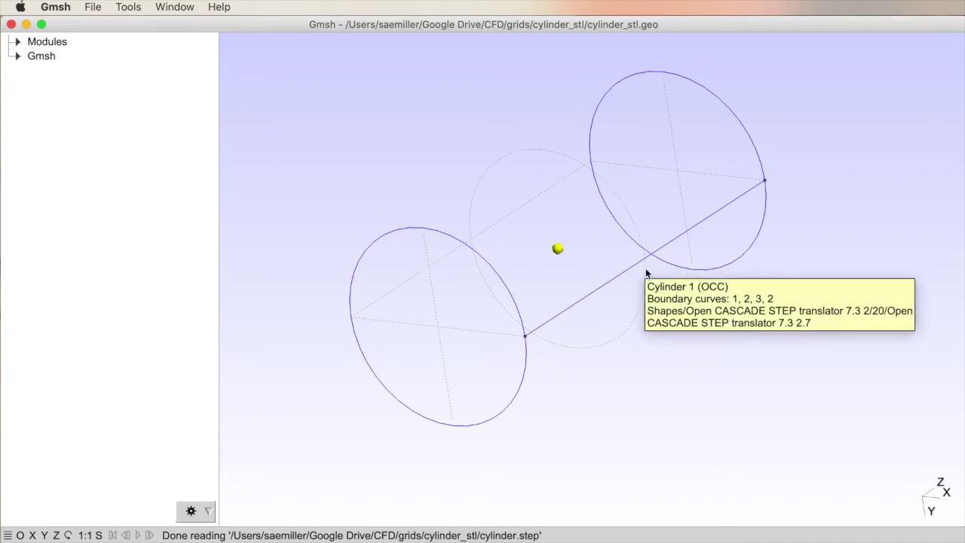
mouse_move(634, 275)
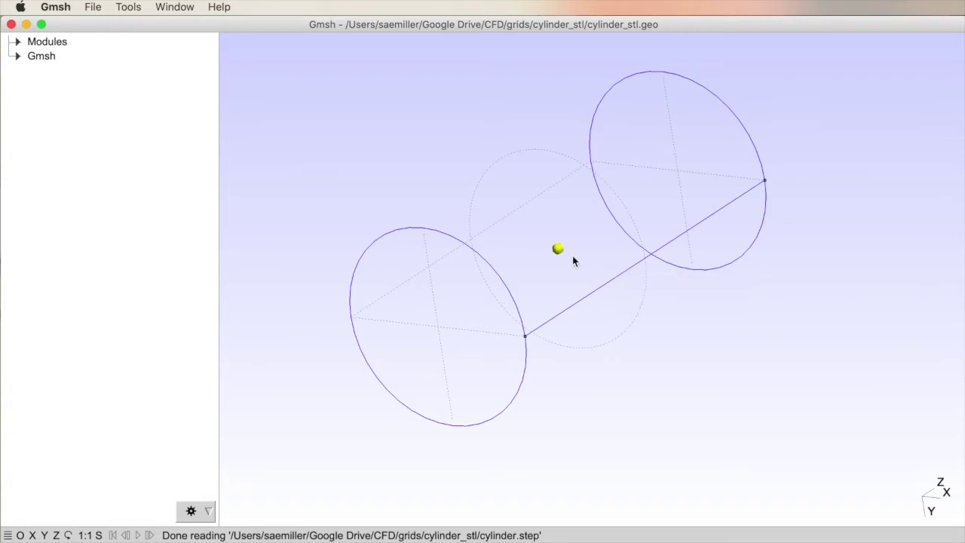
mouse_move(559, 254)
mouse_move(453, 242)
mouse_move(358, 267)
click(128, 8)
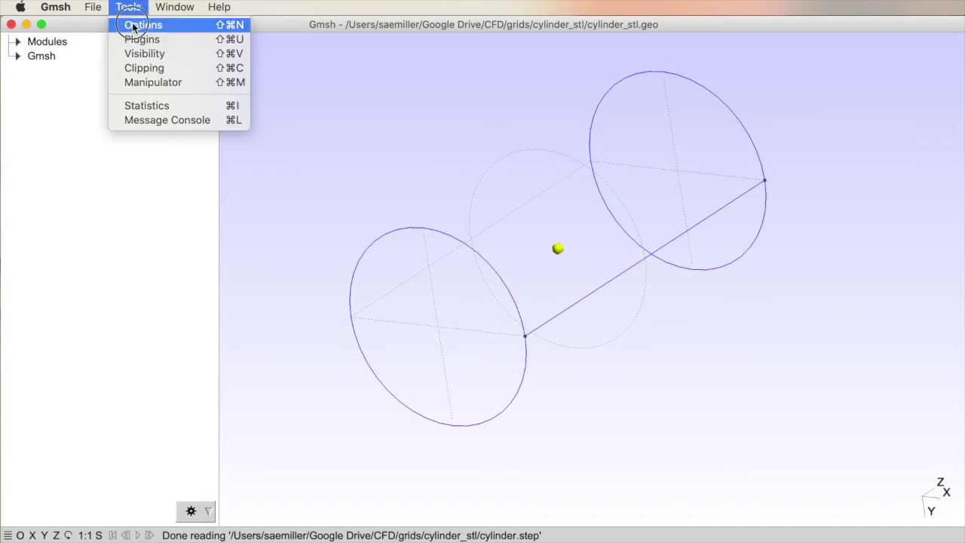
click(234, 110)
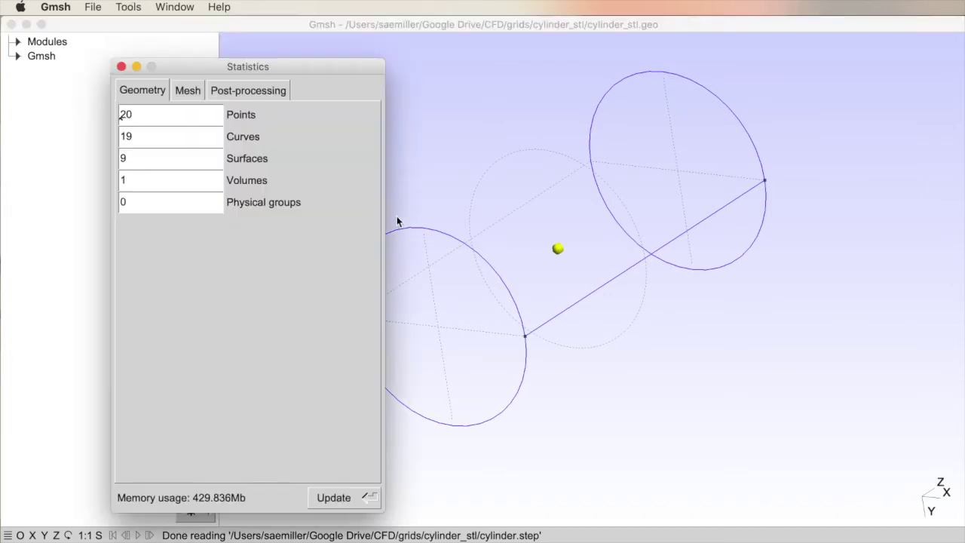
drag(166, 70, 378, 56)
click(542, 482)
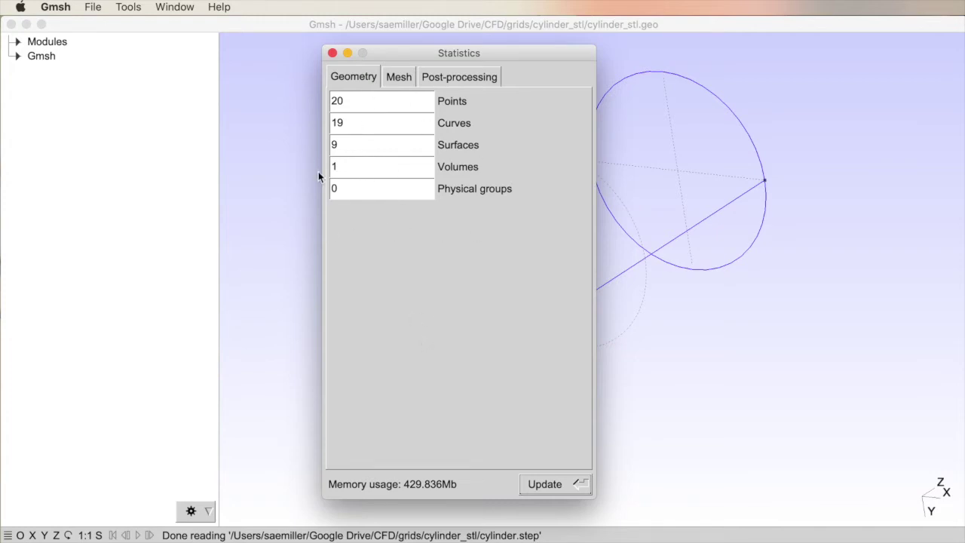
click(387, 80)
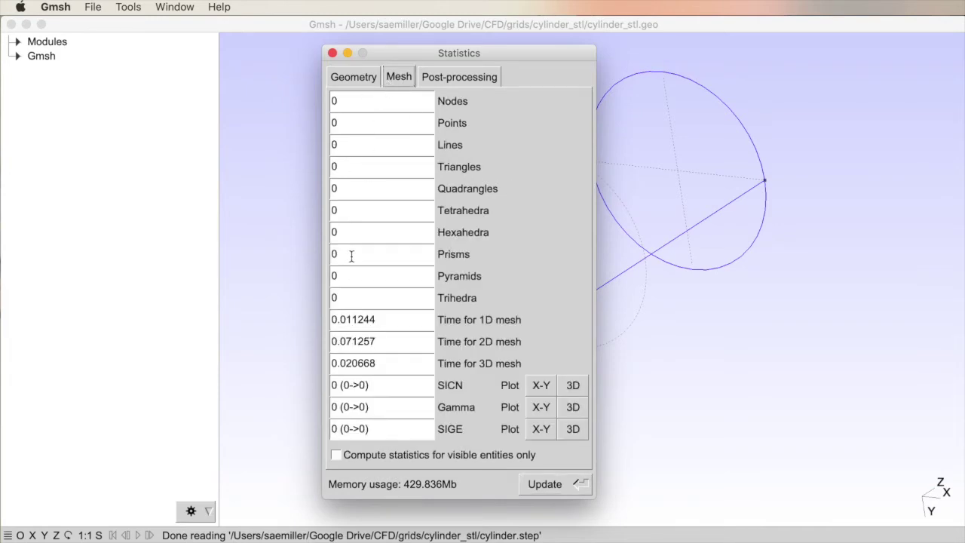
click(370, 75)
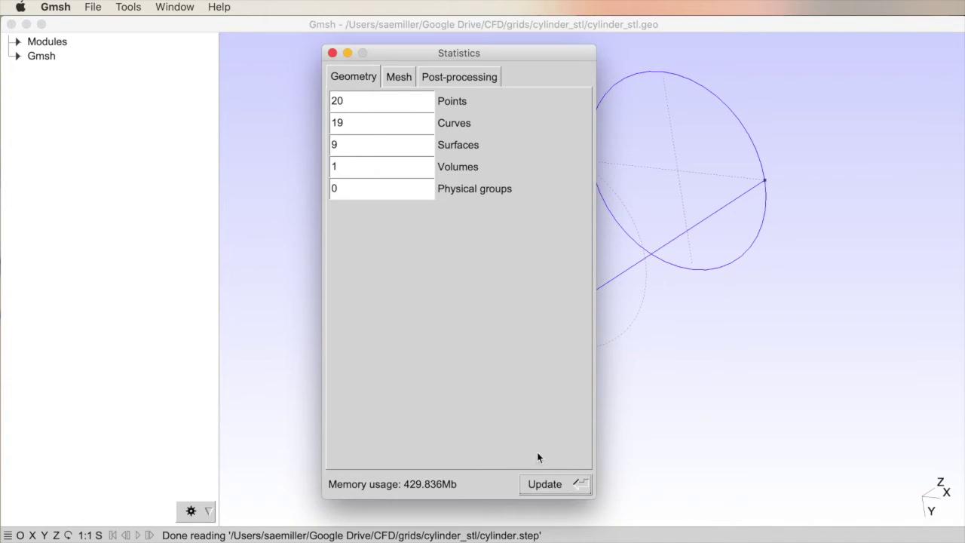
click(333, 53)
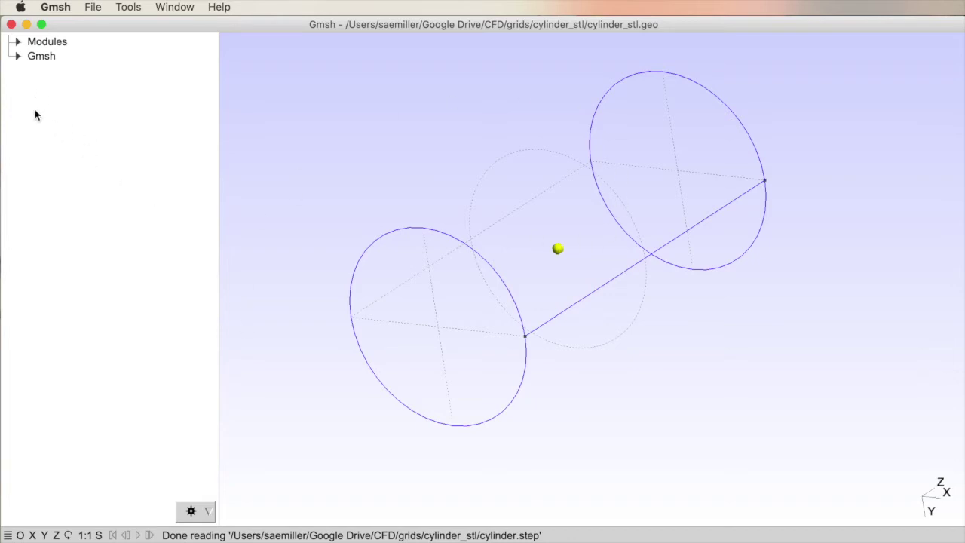
Generate the 1D mesh on the cylinder's curves.
click(18, 42)
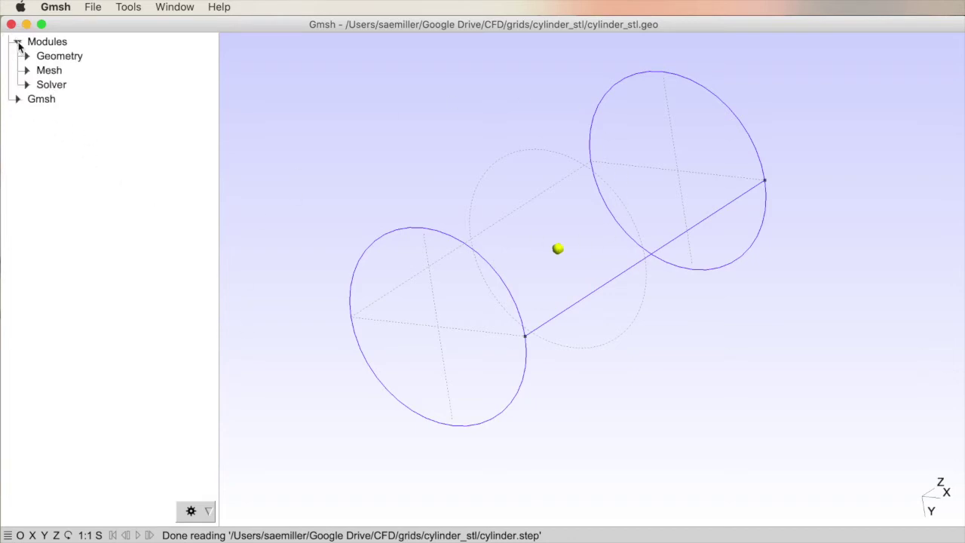
click(27, 71)
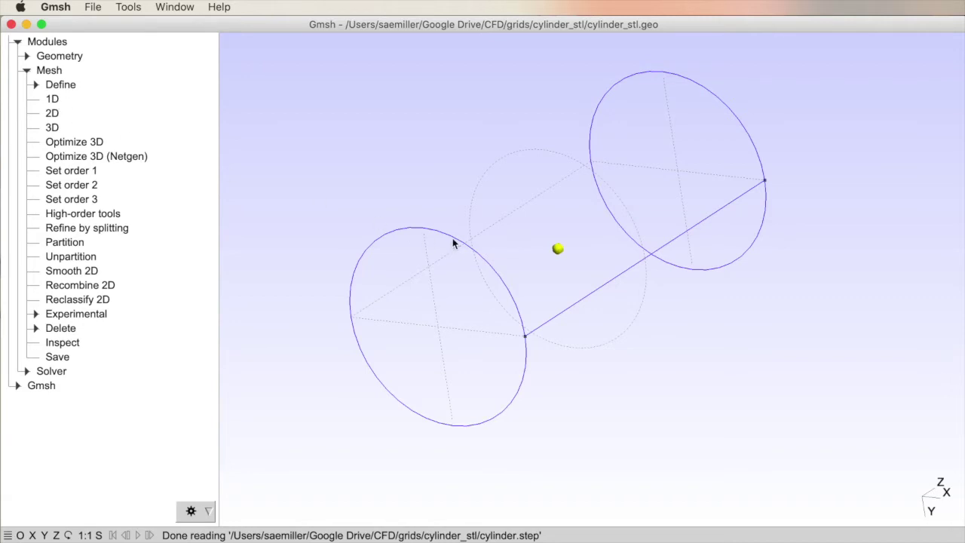
click(53, 100)
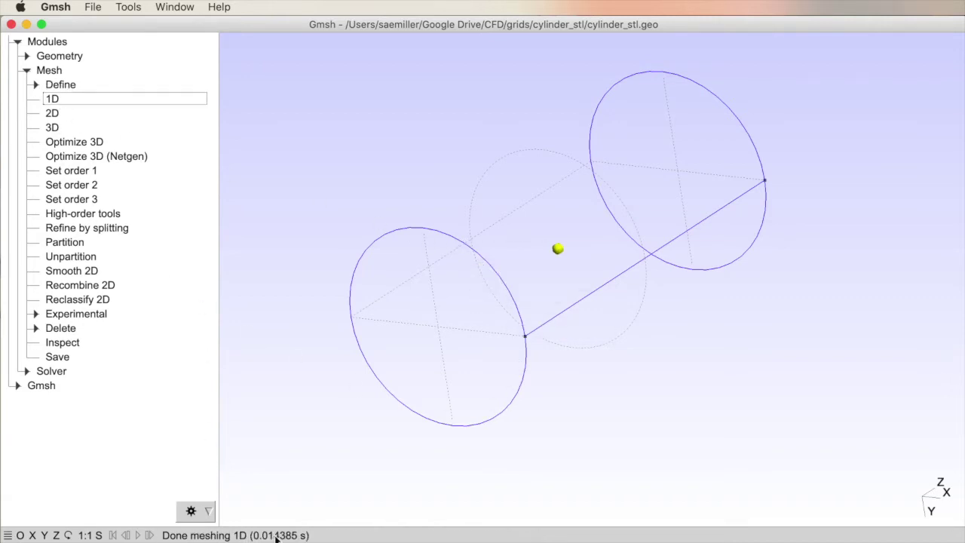
Show 1D elements plus 2D and 3D element edges and faces, then generate the 2D mesh.
right_click(249, 154)
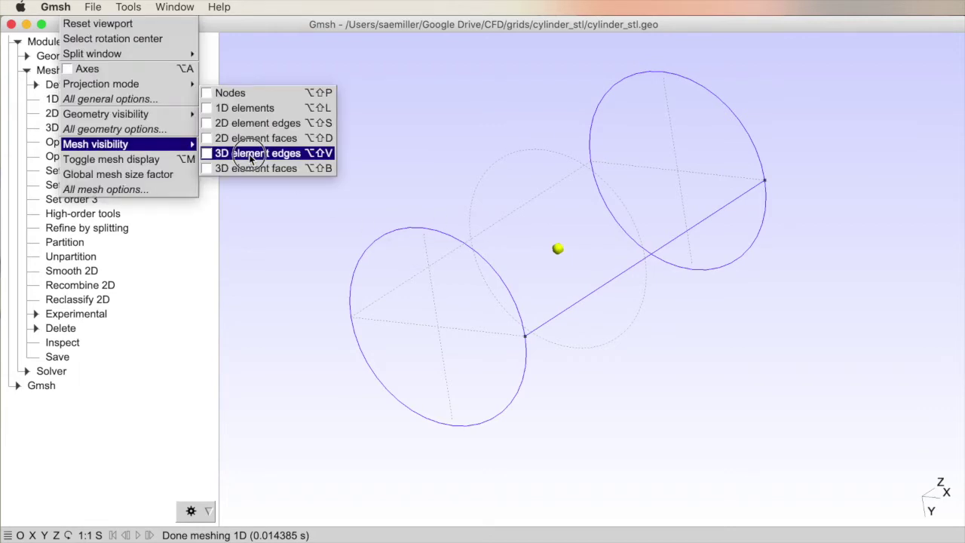
click(238, 108)
right_click(242, 123)
click(241, 138)
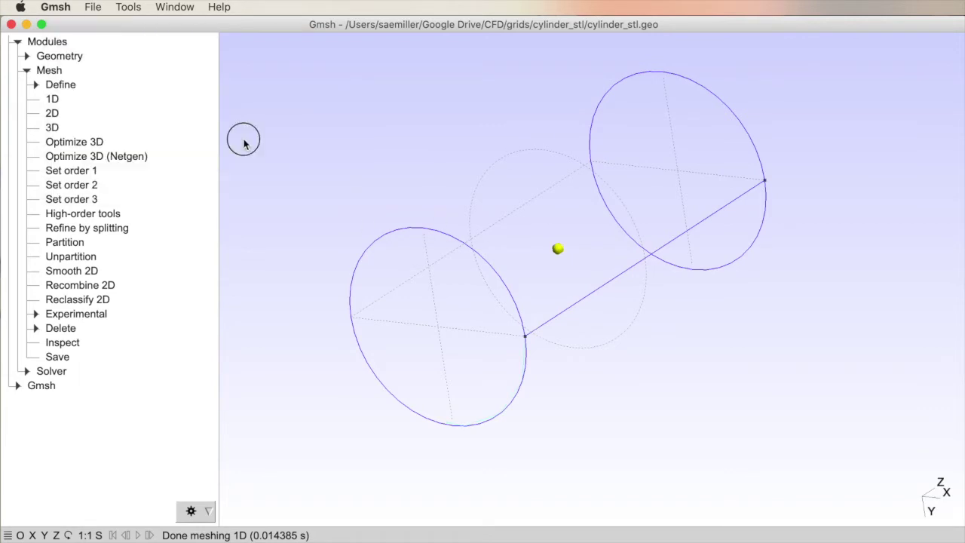
right_click(244, 143)
click(245, 154)
right_click(245, 155)
click(248, 164)
right_click(248, 166)
click(247, 180)
right_click(248, 179)
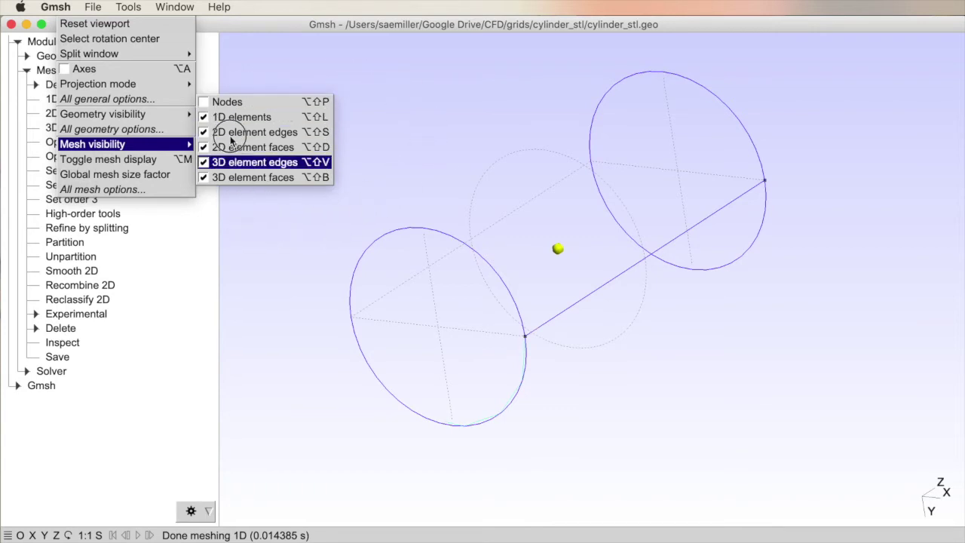
click(240, 286)
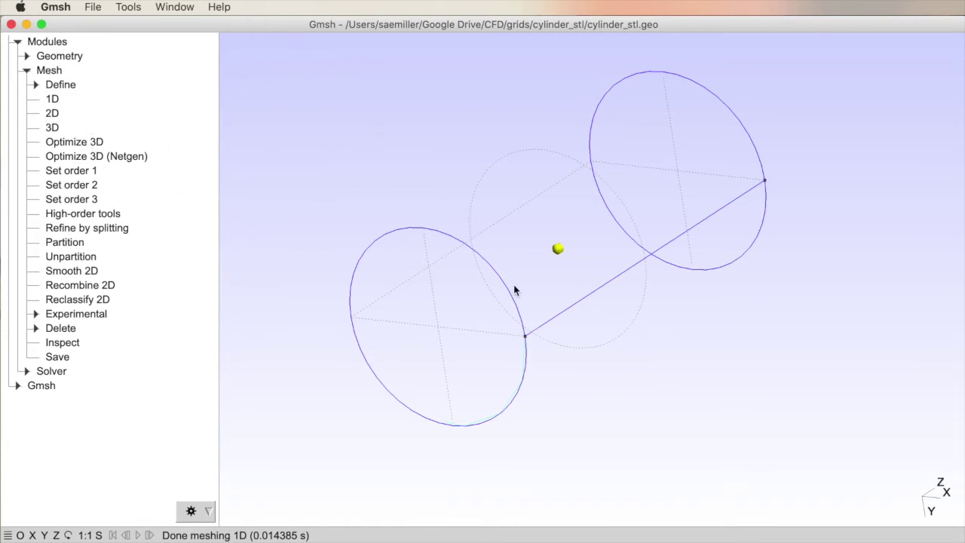
click(52, 113)
right_click(286, 159)
Hide the 1D element lines and toggle the 3D element edge and face display.
click(276, 144)
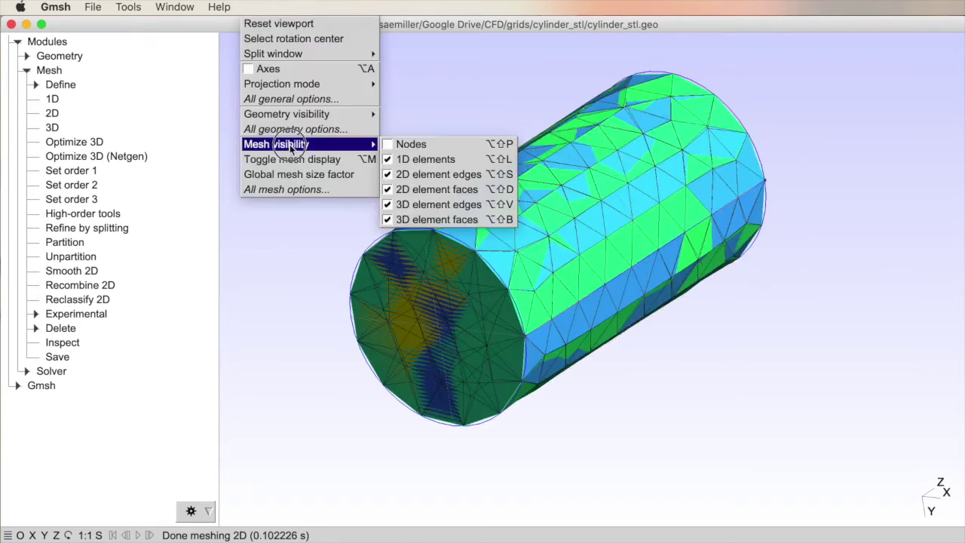
click(441, 159)
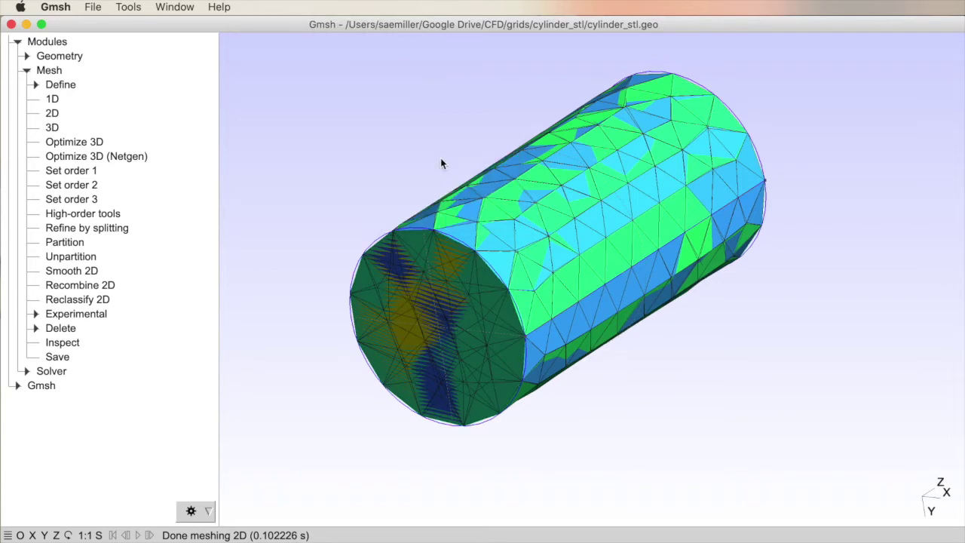
right_click(273, 156)
click(280, 169)
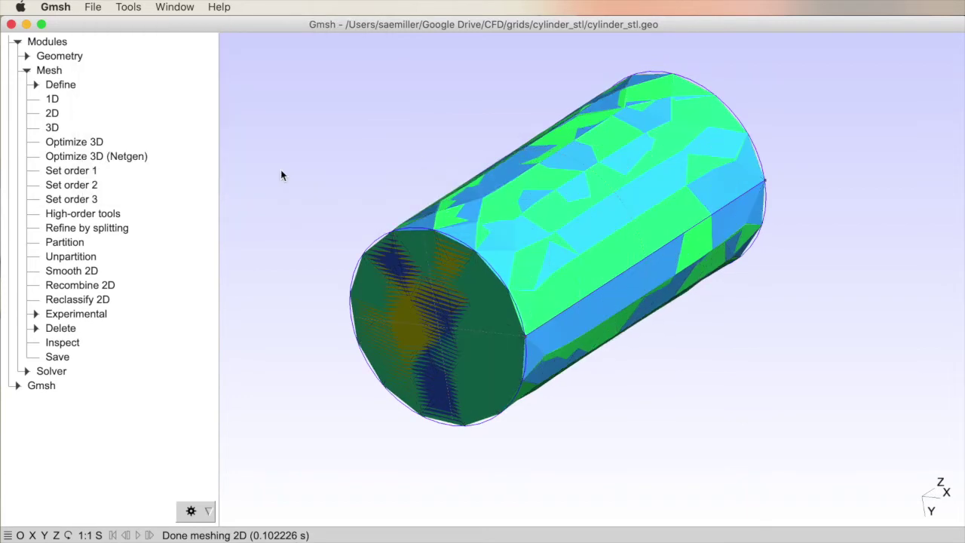
right_click(280, 170)
click(280, 170)
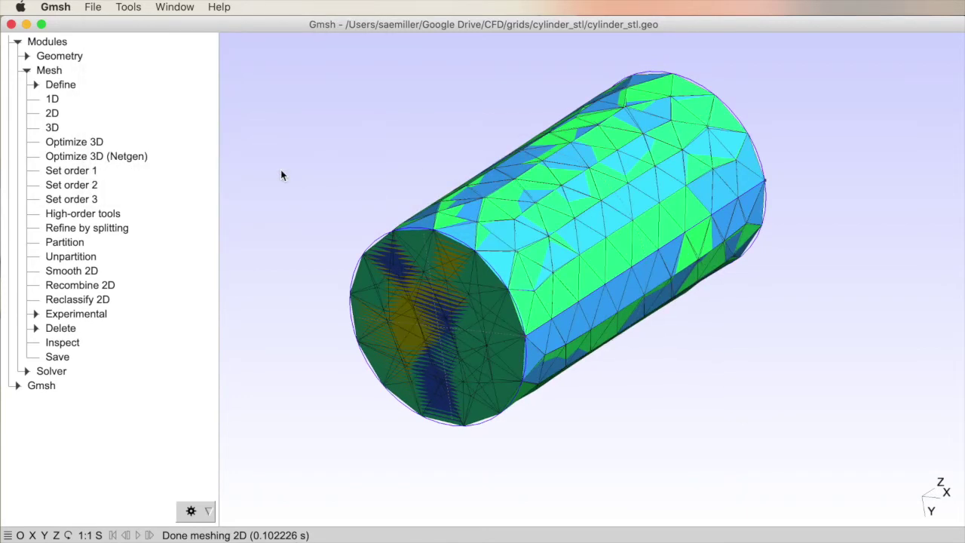
right_click(281, 171)
click(280, 199)
right_click(280, 196)
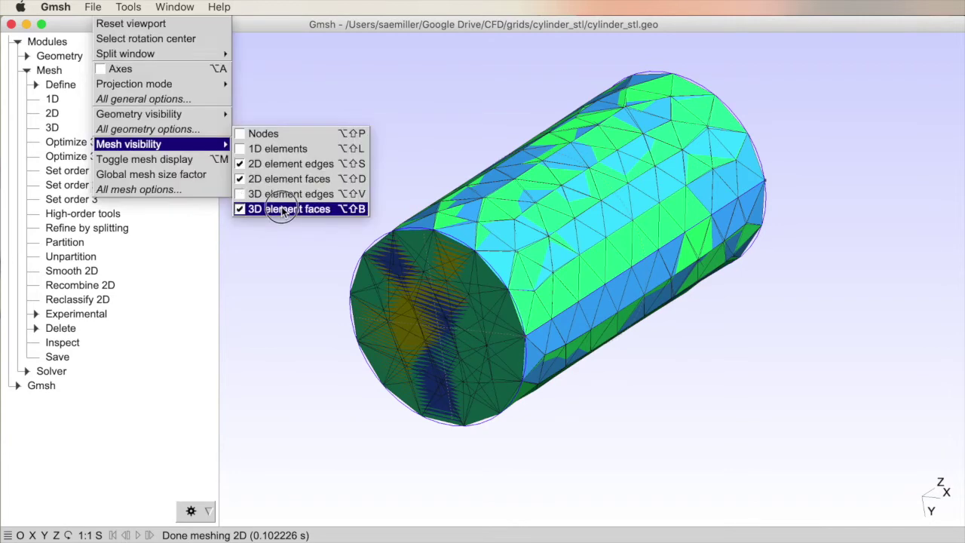
click(282, 213)
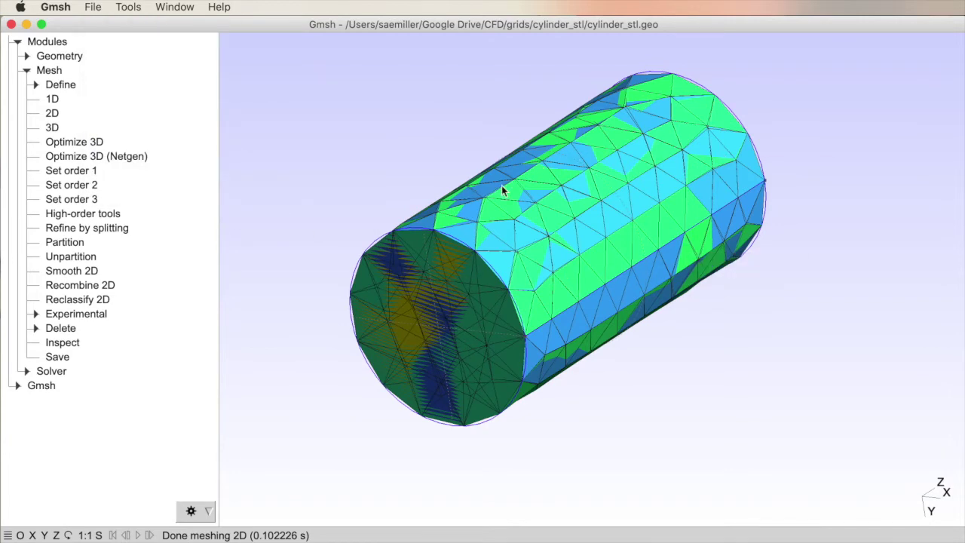
Hide the triangle edges, leaving shaded faces, and tilt the cylinder more upright.
drag(537, 433, 567, 399)
right_drag(311, 126, 310, 87)
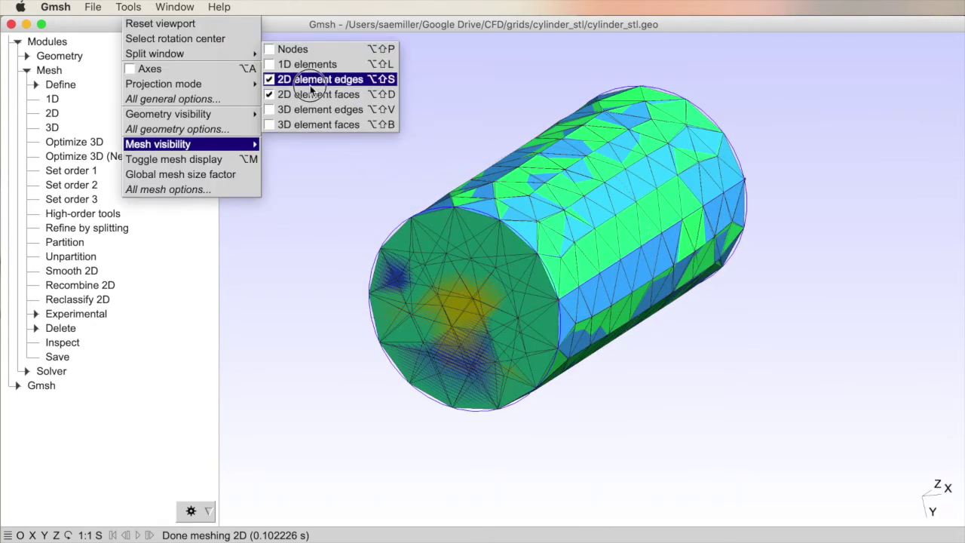
mouse_move(311, 89)
right_down()
mouse_move(303, 97)
mouse_move(299, 84)
right_up()
drag(299, 233, 294, 232)
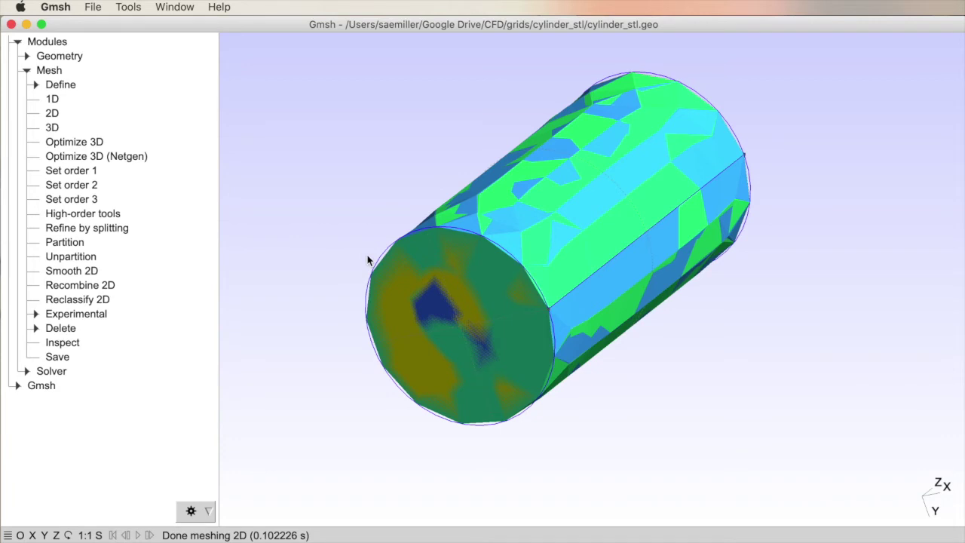
Generate the 3D tetrahedral mesh and display 3D element edges and faces instead of surface faces.
click(51, 128)
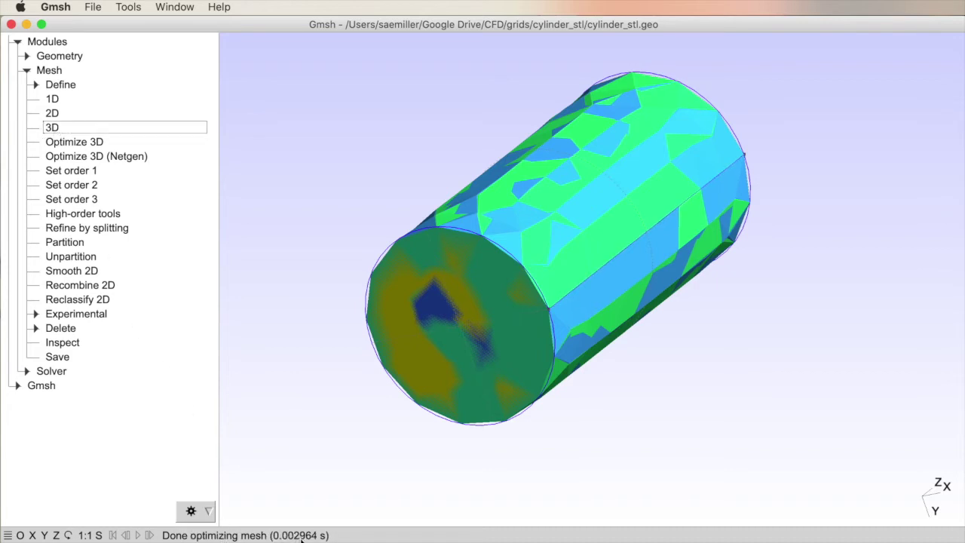
drag(303, 208, 291, 217)
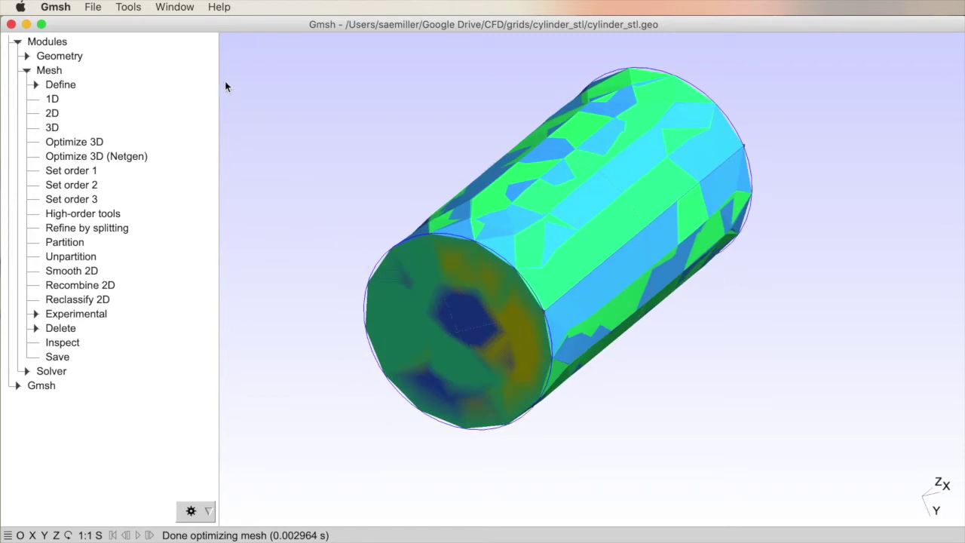
right_click(319, 139)
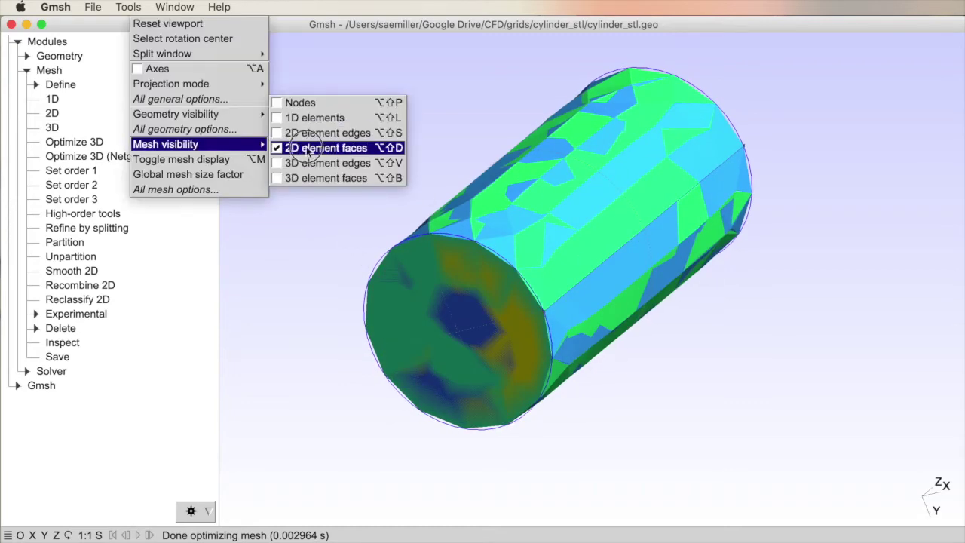
click(306, 148)
right_click(304, 149)
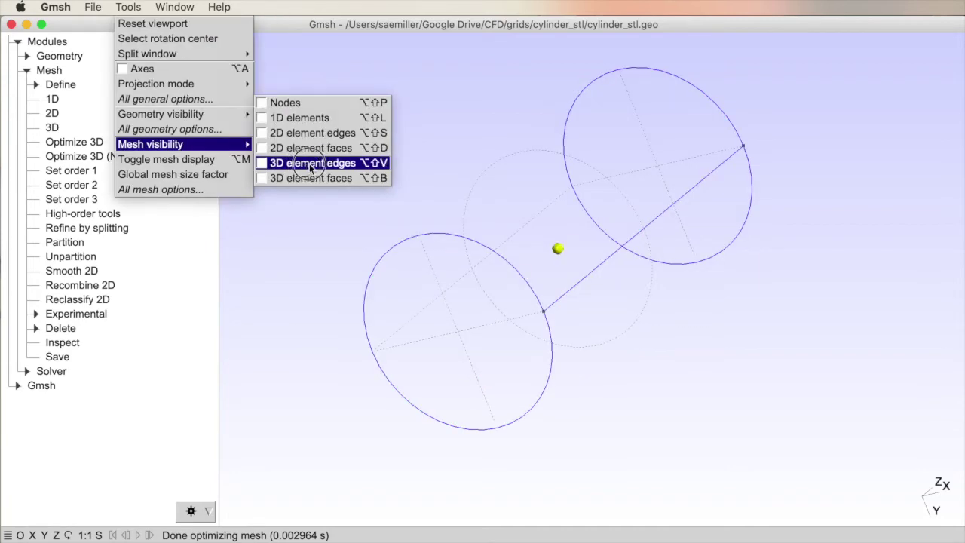
click(306, 164)
right_click(306, 167)
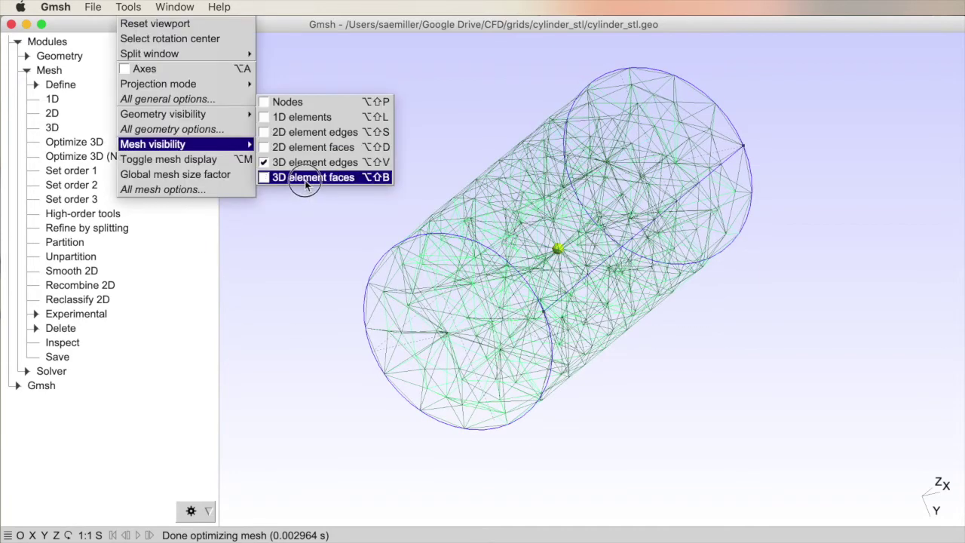
click(305, 178)
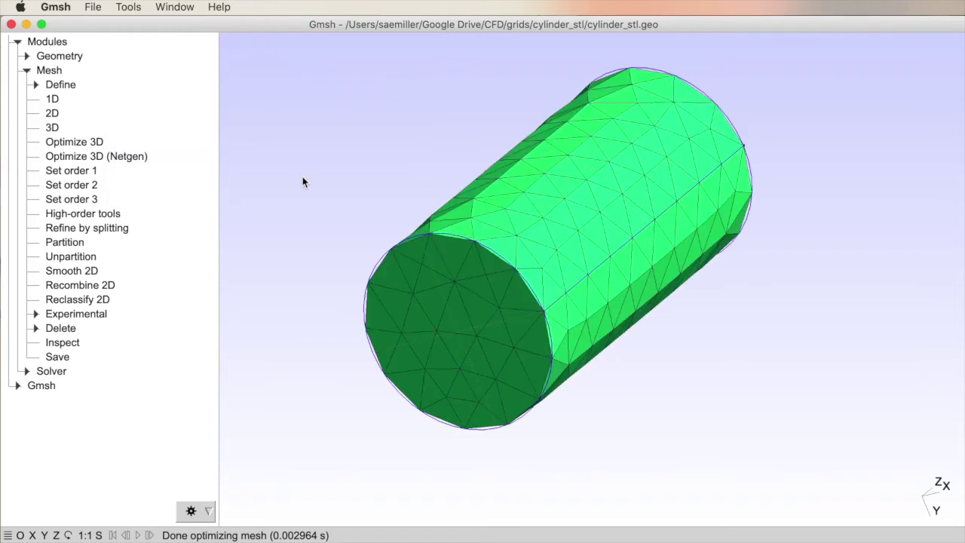
mouse_move(303, 332)
mouse_down()
mouse_move(357, 267)
mouse_move(655, 239)
mouse_move(433, 249)
mouse_move(316, 301)
mouse_move(292, 333)
mouse_up()
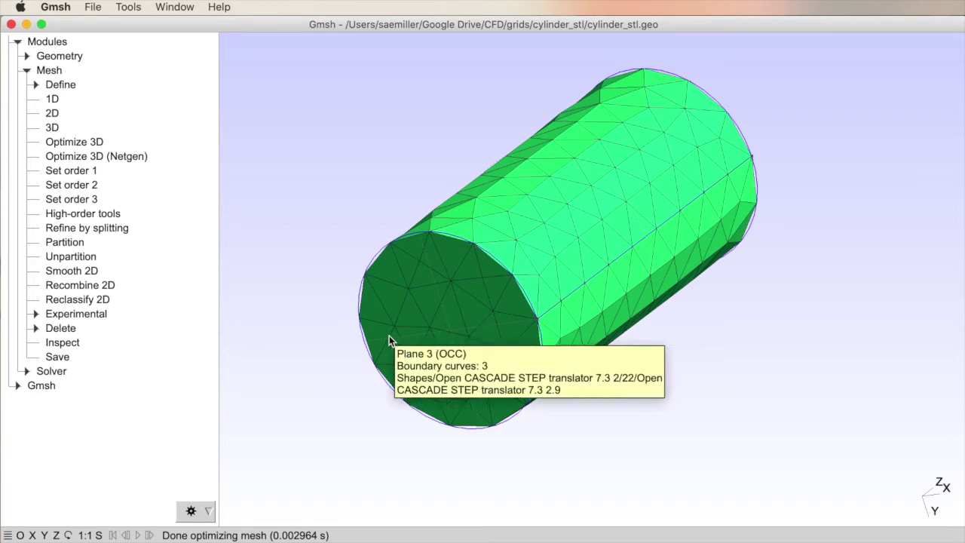
click(129, 8)
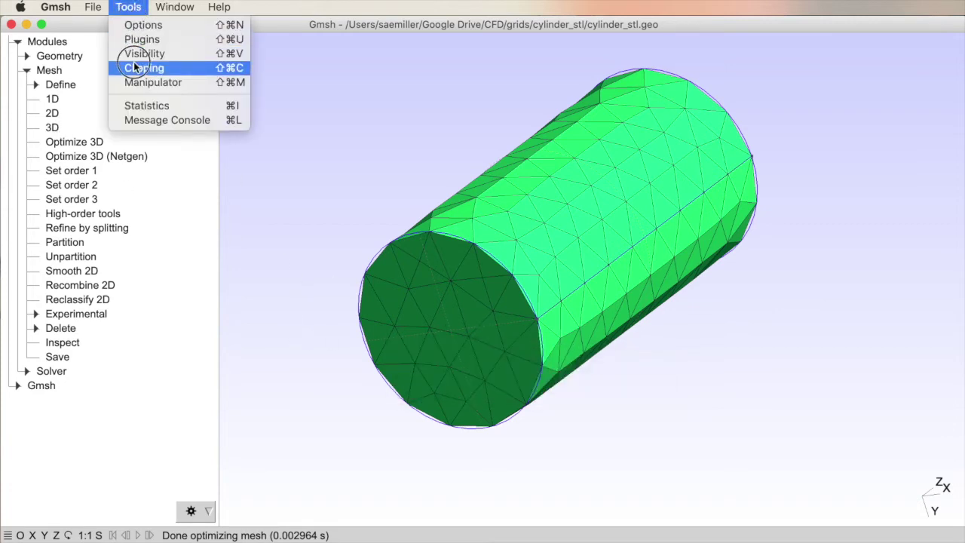
click(138, 106)
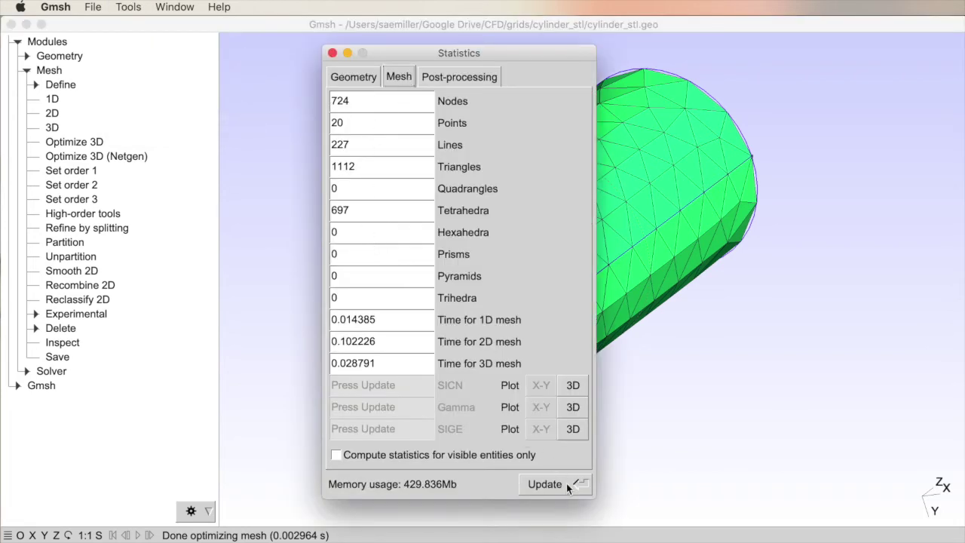
click(567, 486)
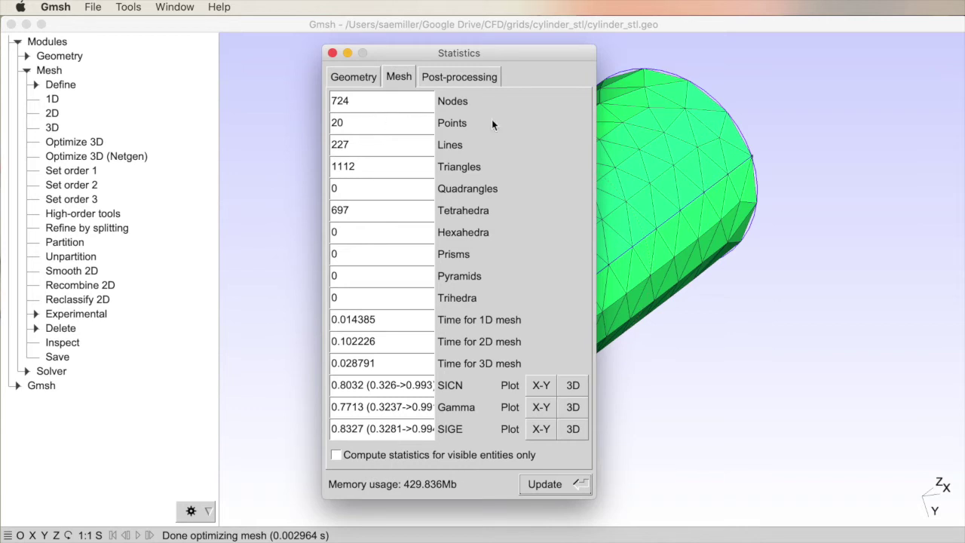
click(360, 78)
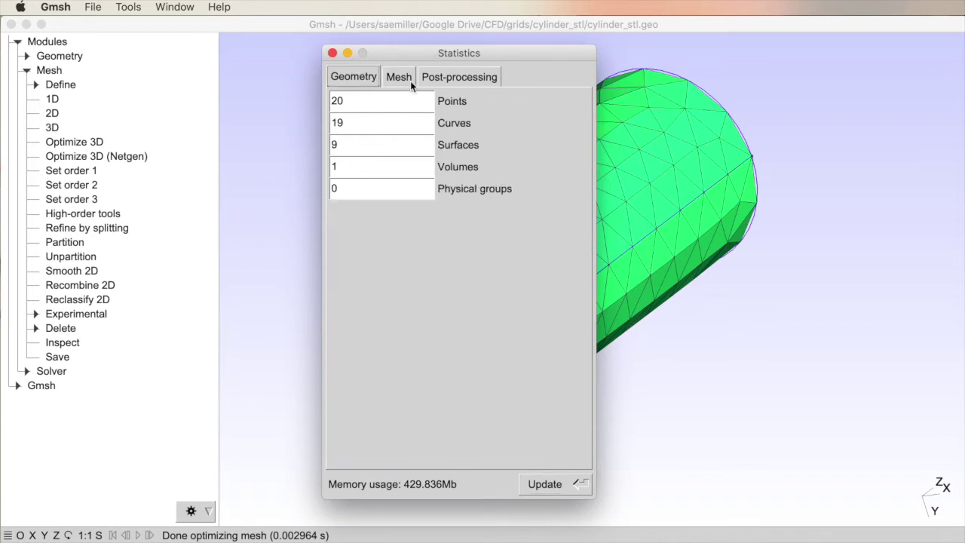
click(399, 77)
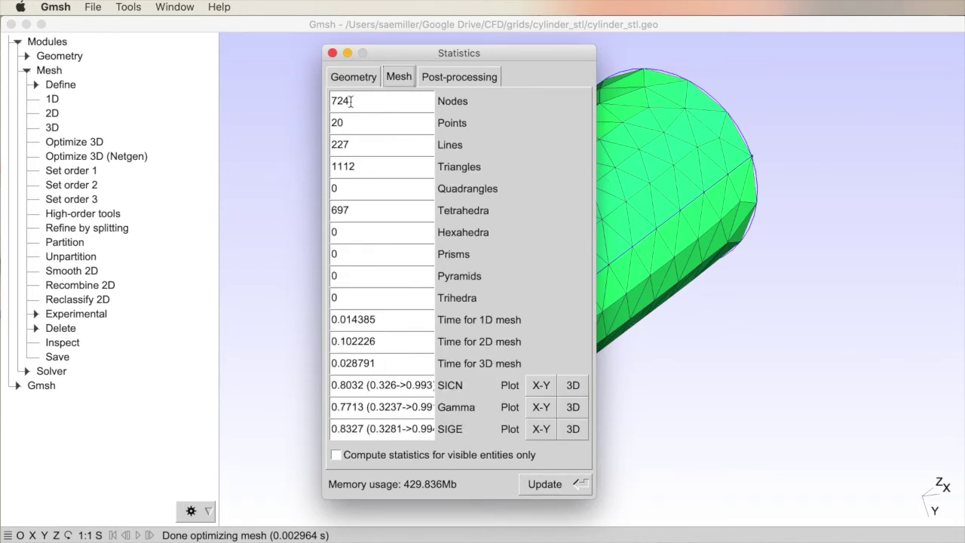
double_click(358, 167)
click(359, 166)
double_click(364, 210)
click(333, 53)
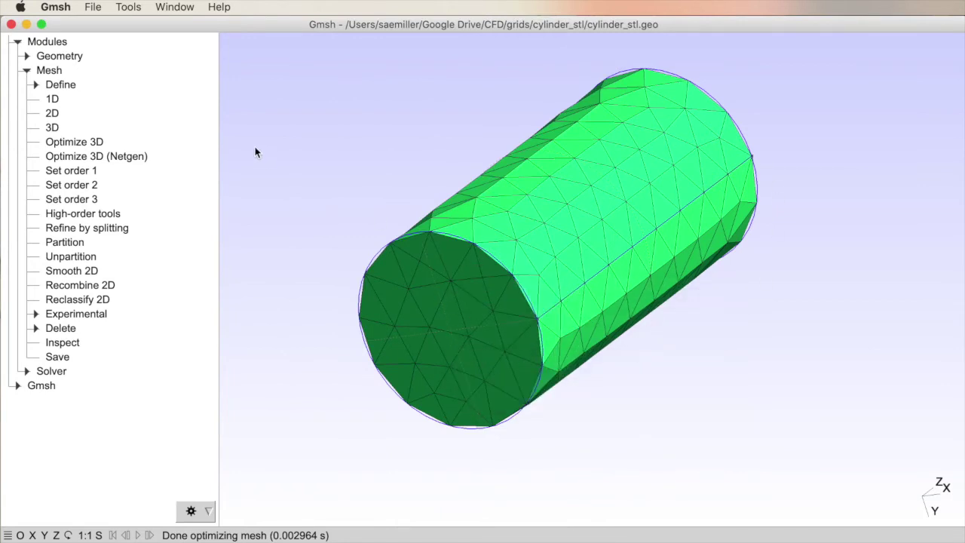
Apply a clipping plane to the mesh with 'Keep whole elements' and view it side-on.
click(129, 7)
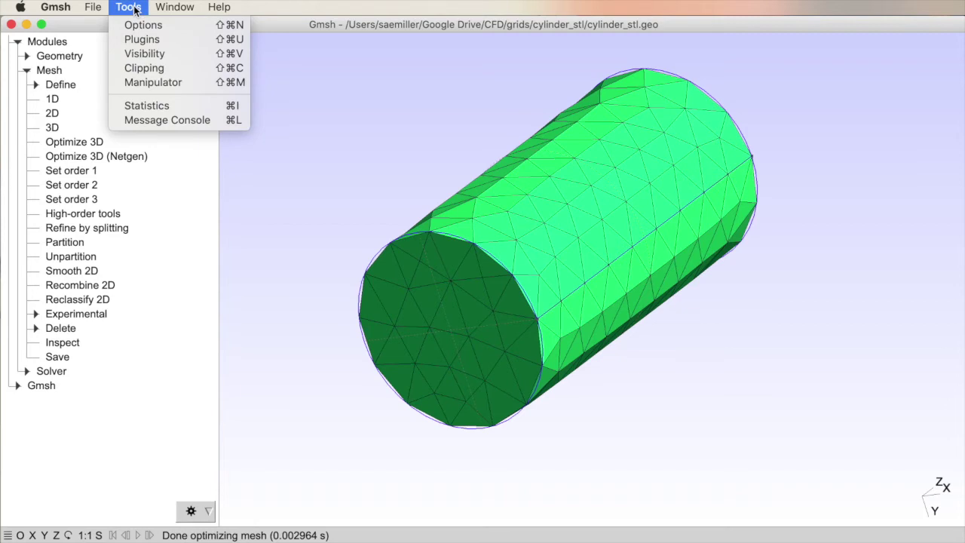
click(181, 68)
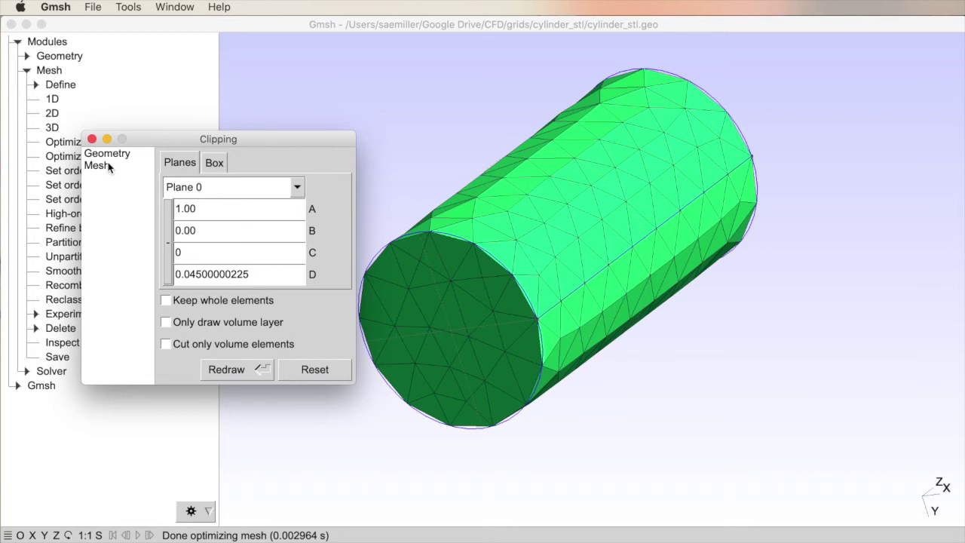
click(98, 165)
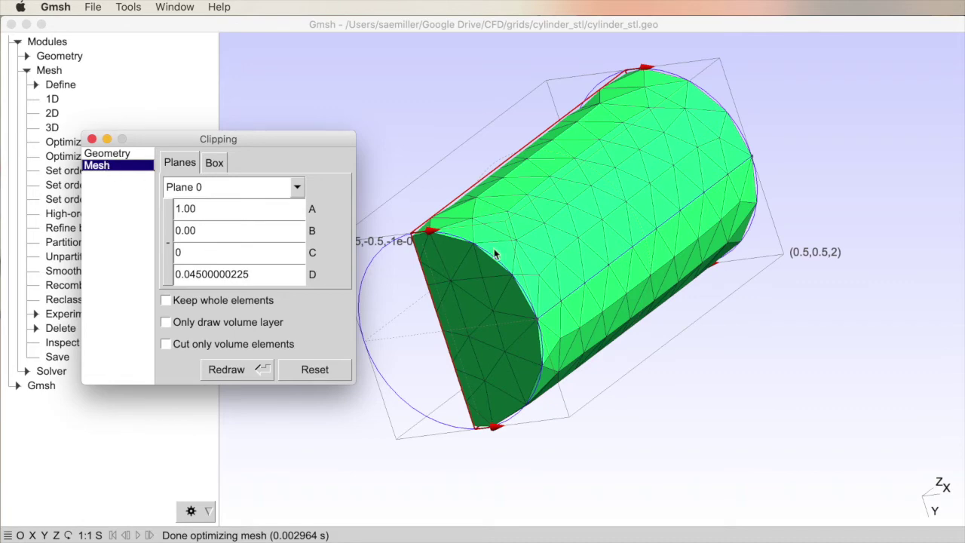
drag(413, 279, 824, 293)
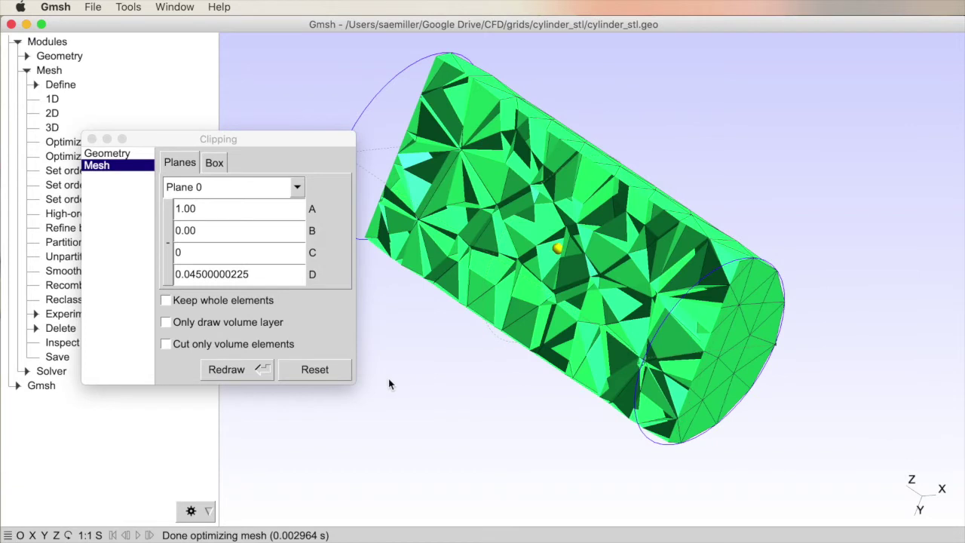
click(189, 302)
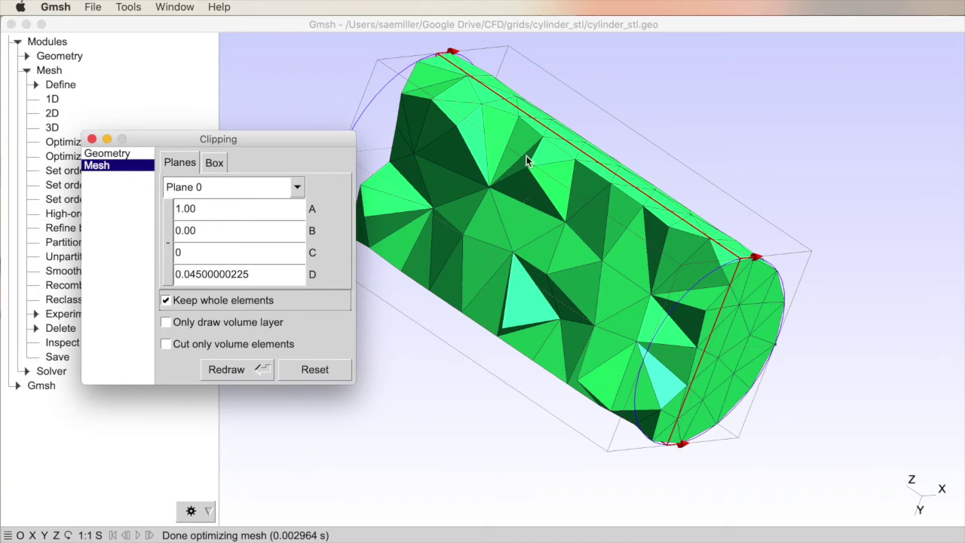
drag(423, 377, 381, 371)
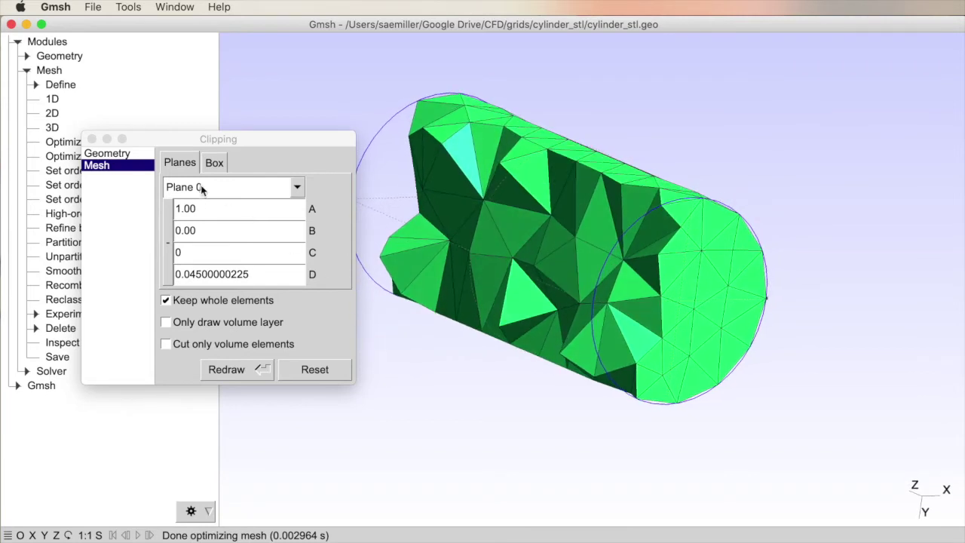
Keep Plane 0 and shift its offset D to -0.07500000375, inspecting the new cut.
click(270, 187)
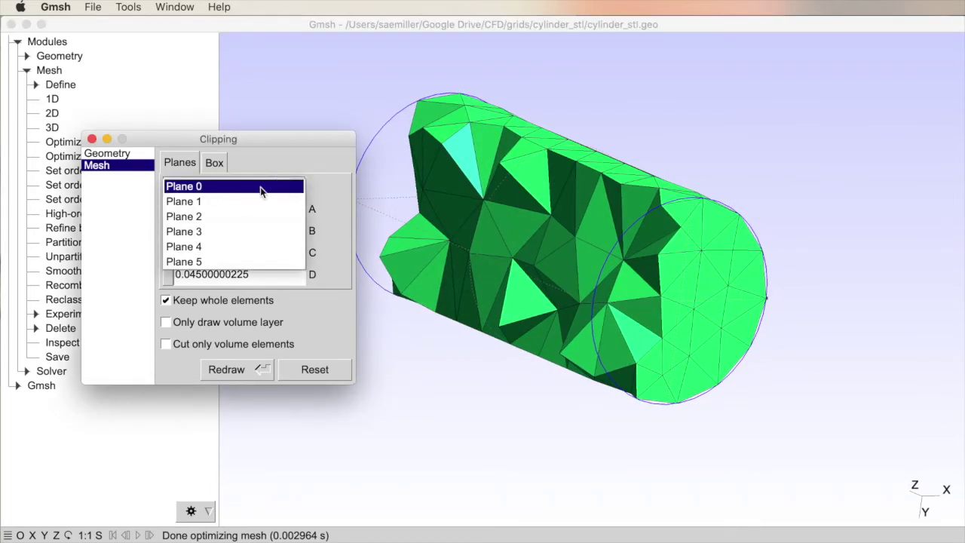
click(205, 187)
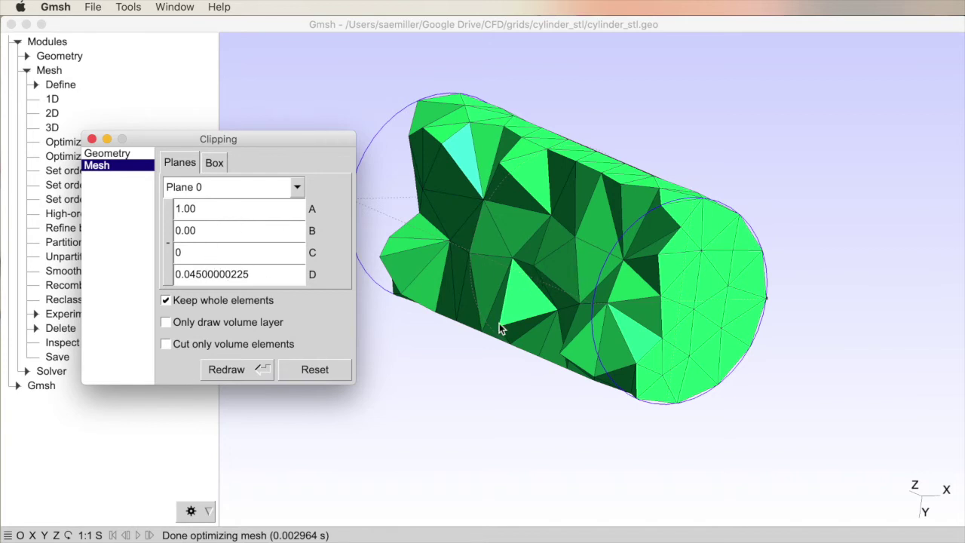
drag(497, 369, 450, 370)
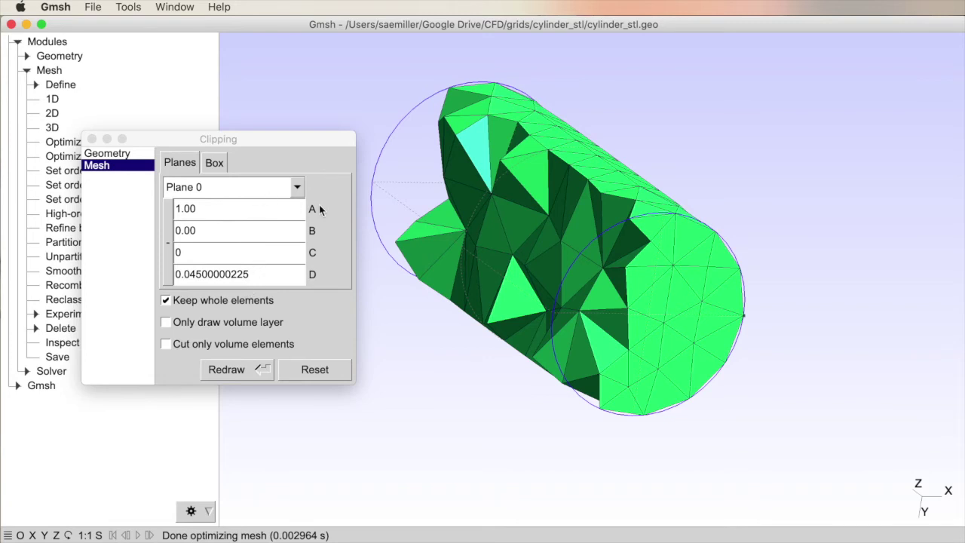
click(192, 275)
mouse_move(192, 276)
mouse_down()
mouse_move(205, 273)
mouse_move(174, 274)
mouse_move(231, 274)
mouse_move(163, 276)
mouse_move(187, 277)
mouse_up()
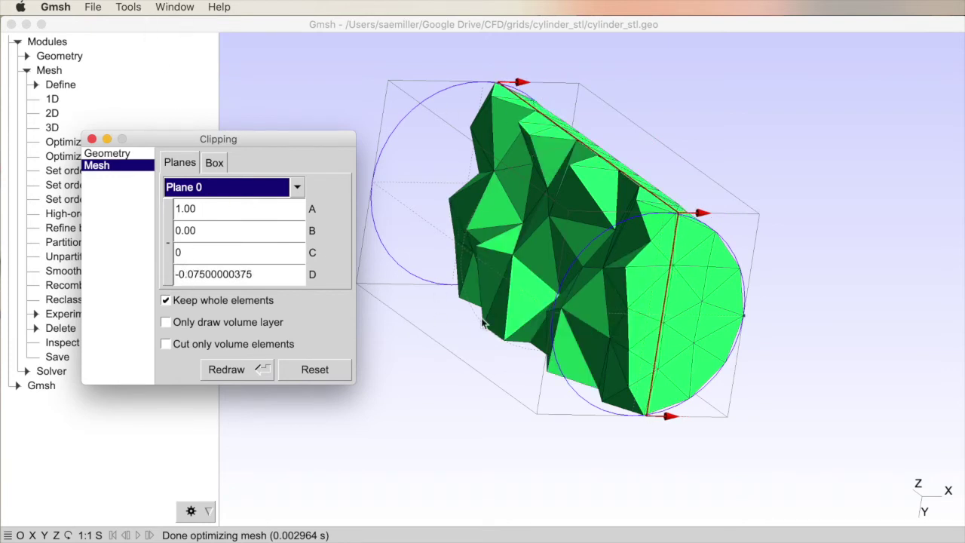
drag(462, 365, 394, 332)
Try other plane coefficients, ending with A 0, B 0 and C 1.
click(206, 216)
double_click(206, 217)
click(208, 223)
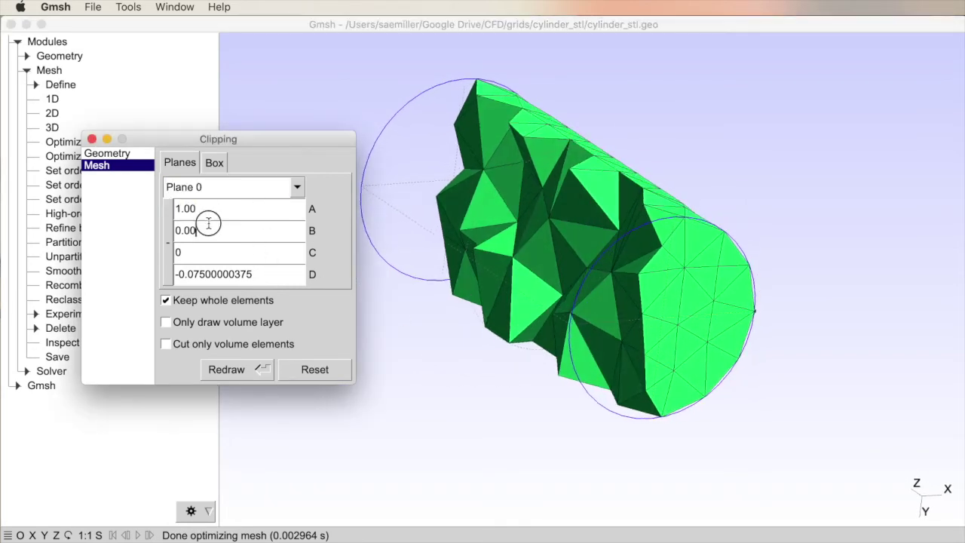
double_click(208, 223)
text(1)
double_click(205, 214)
text(0)
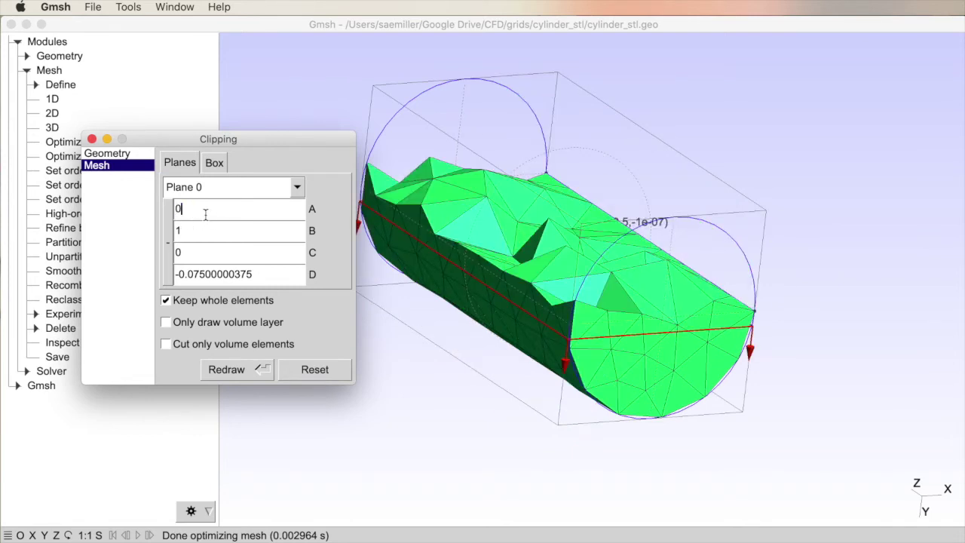
key(Tab)
double_click(194, 251)
text(1)
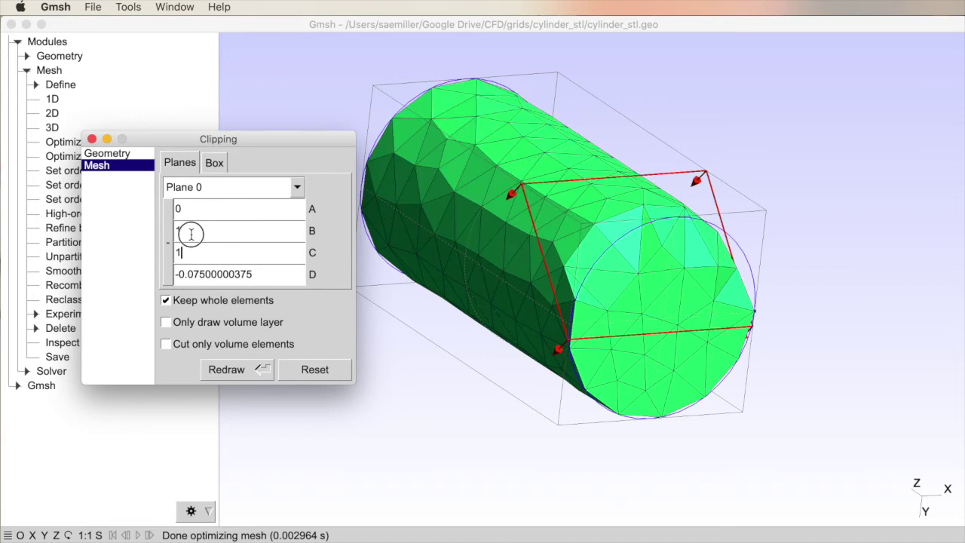
double_click(191, 234)
text(0)
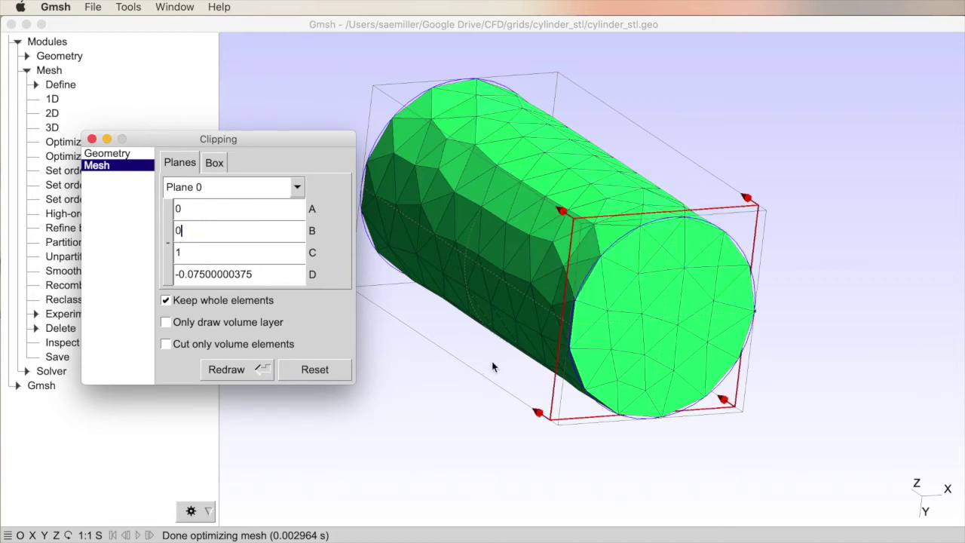
Slide the plane offset and flip the clipped side back and forth.
mouse_move(215, 276)
mouse_down()
mouse_move(226, 277)
mouse_move(143, 267)
mouse_move(203, 274)
mouse_up()
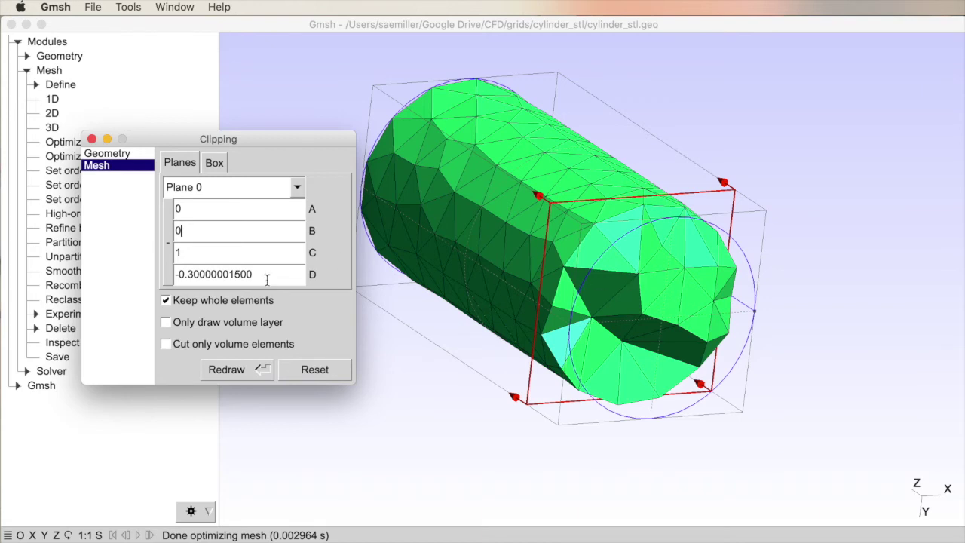
click(169, 242)
click(169, 242)
click(169, 243)
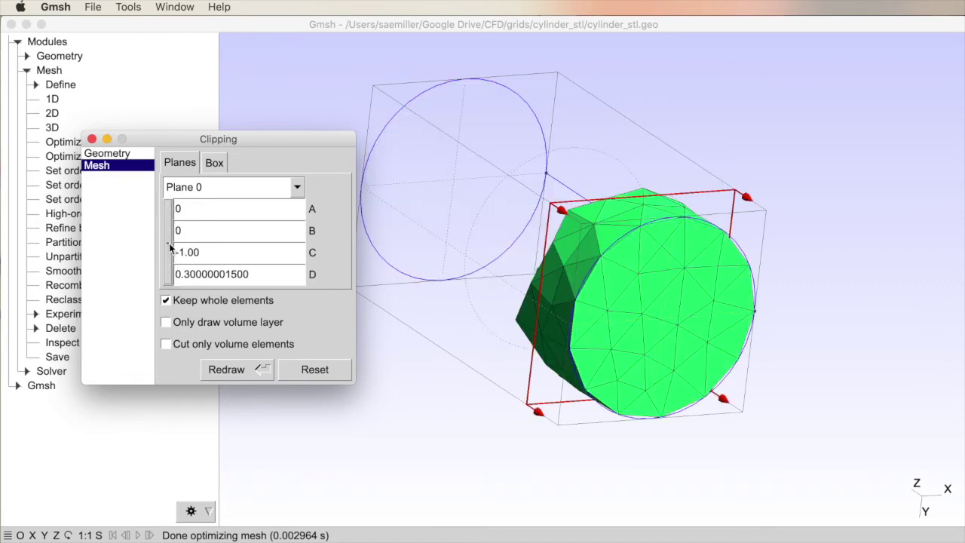
click(168, 243)
click(169, 243)
click(169, 243)
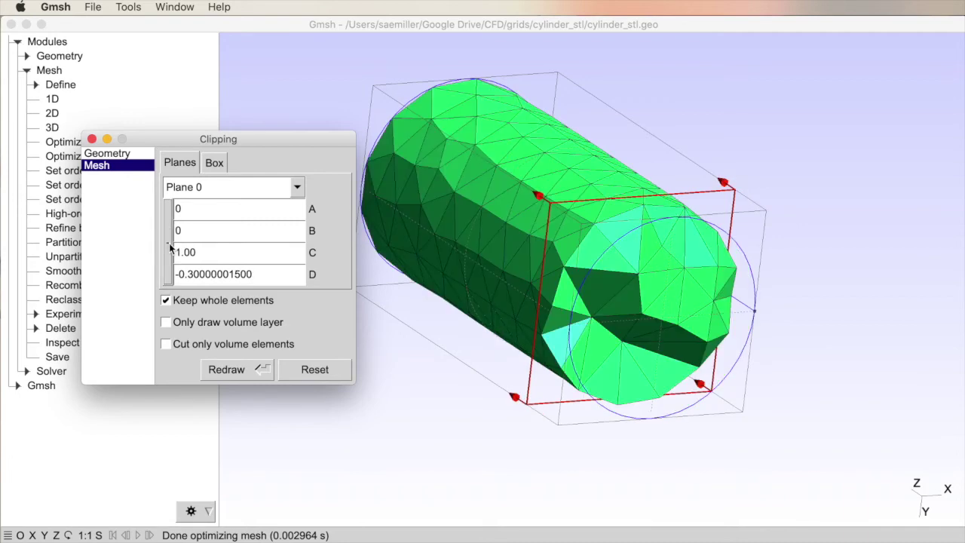
Set A 1 and C 0, move D to -0.01500000075, redraw and close the clipping window.
double_click(202, 211)
text(1)
click(208, 252)
double_click(208, 252)
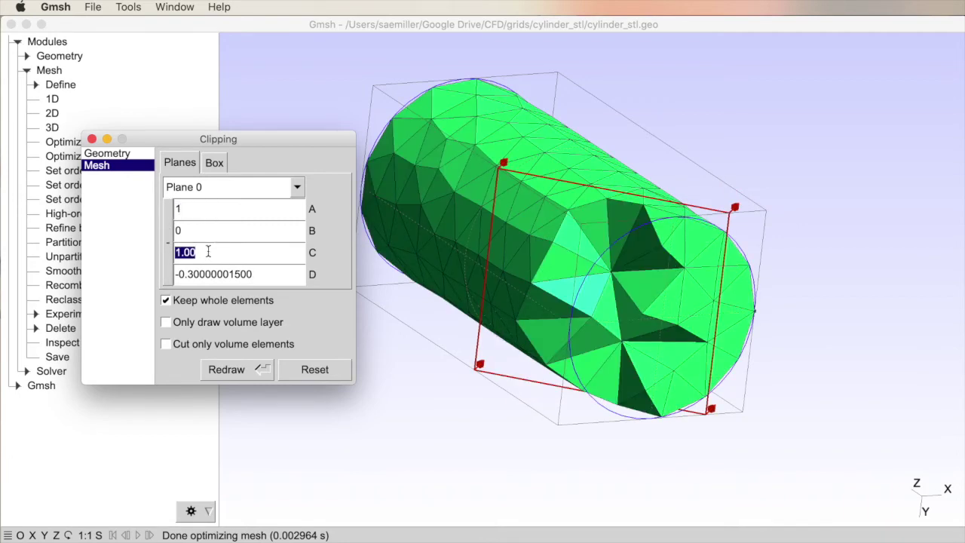
text(0)
drag(215, 277, 239, 276)
click(218, 369)
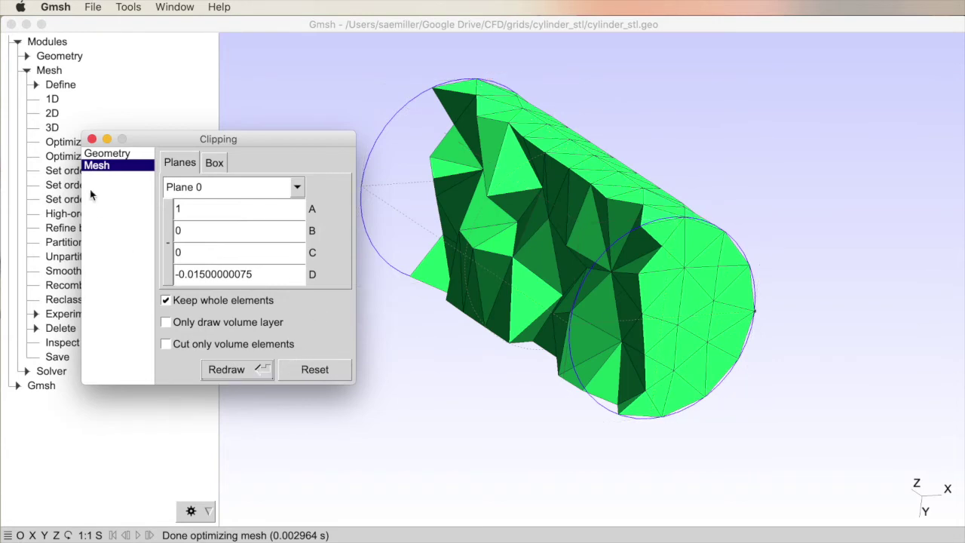
click(92, 139)
drag(370, 283, 404, 286)
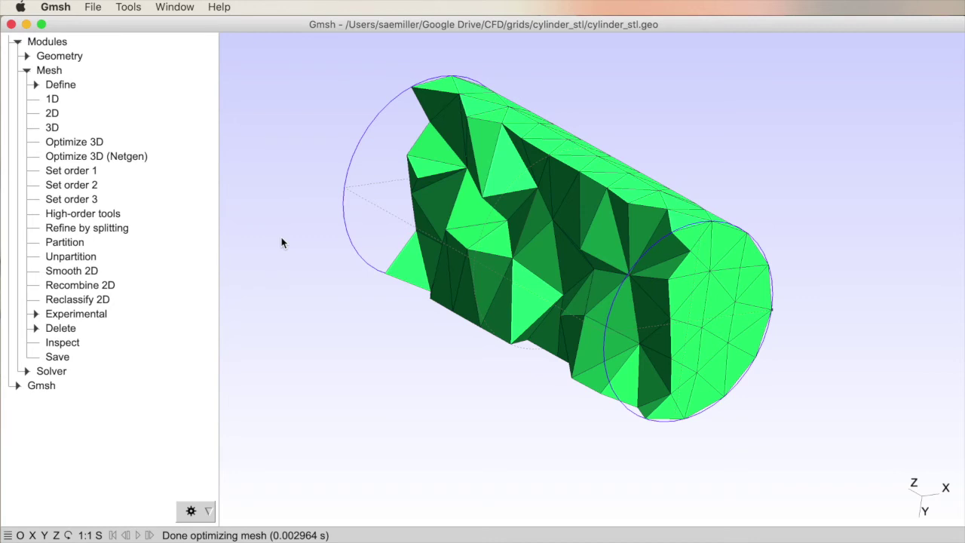
right_click(273, 187)
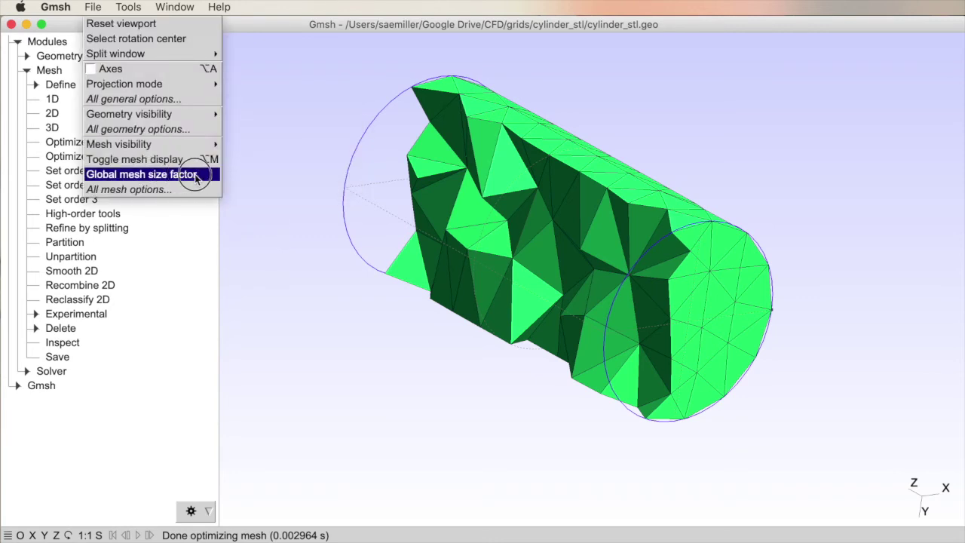
click(291, 172)
right_click(241, 169)
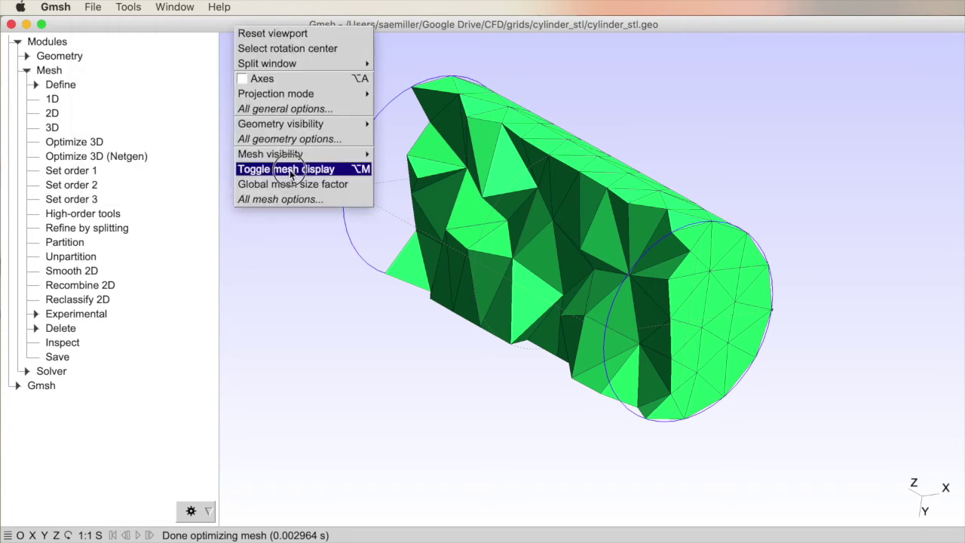
click(257, 192)
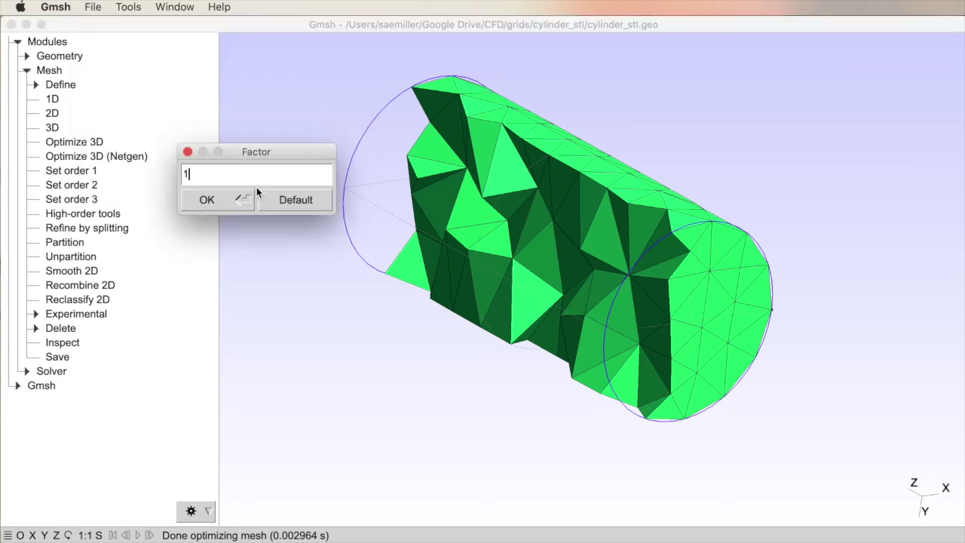
click(205, 199)
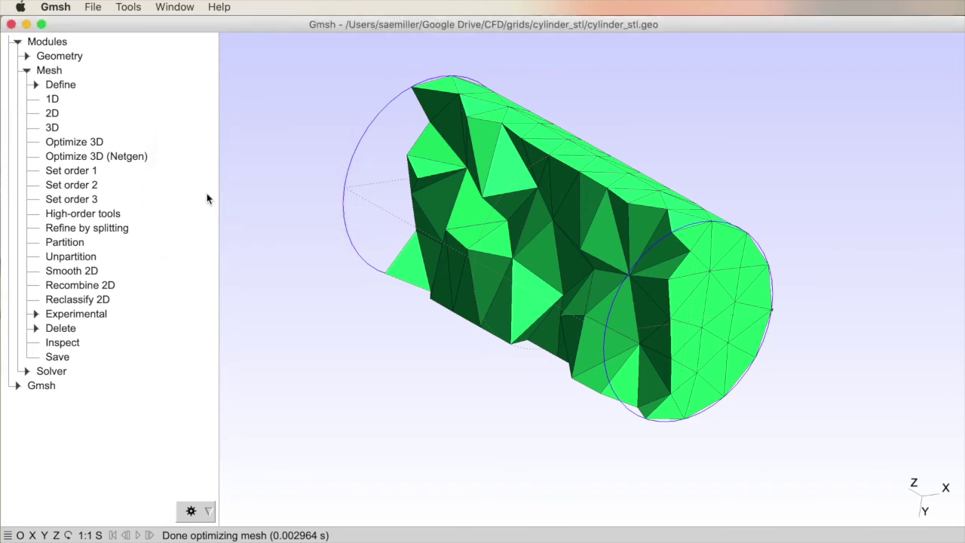
Check the Mesh General options: Delaunay 3D algorithm and element size factor 1.
click(128, 7)
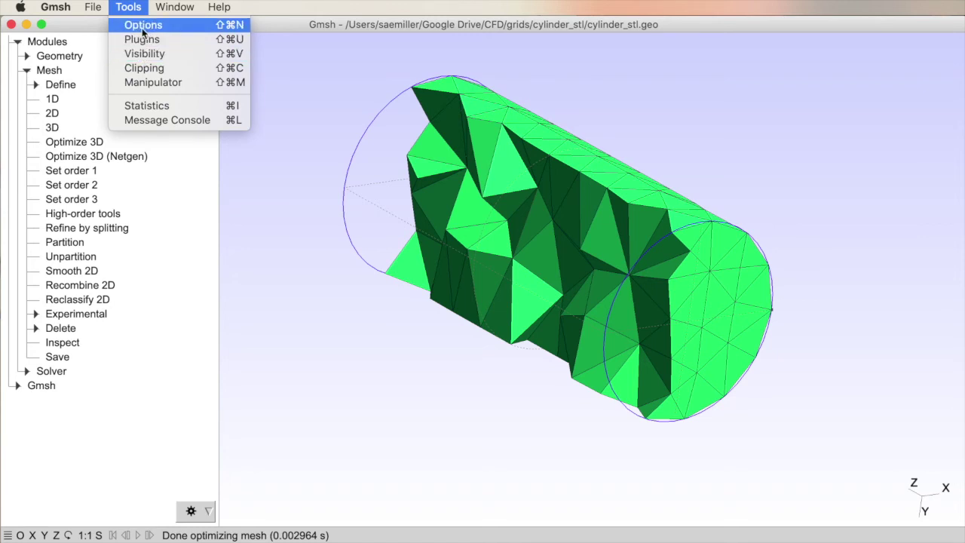
click(142, 28)
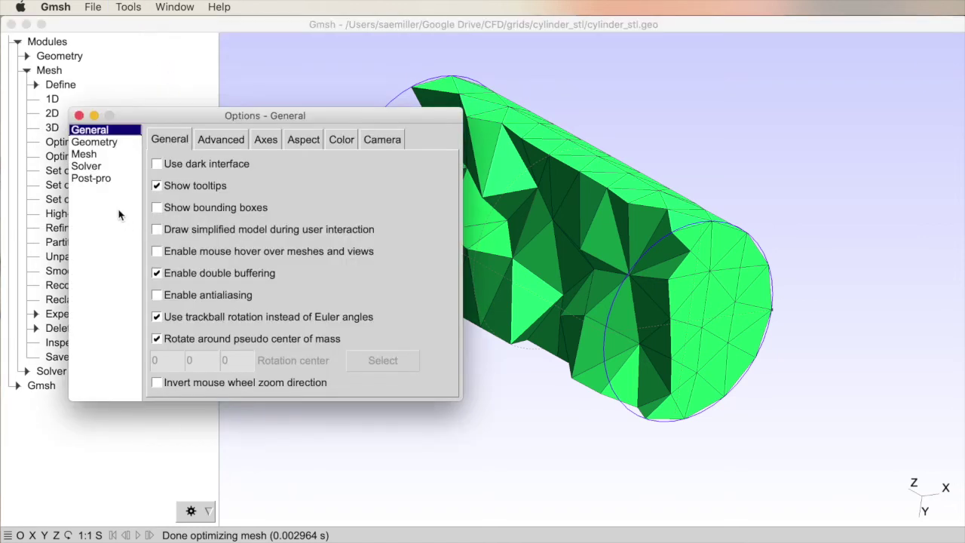
click(94, 156)
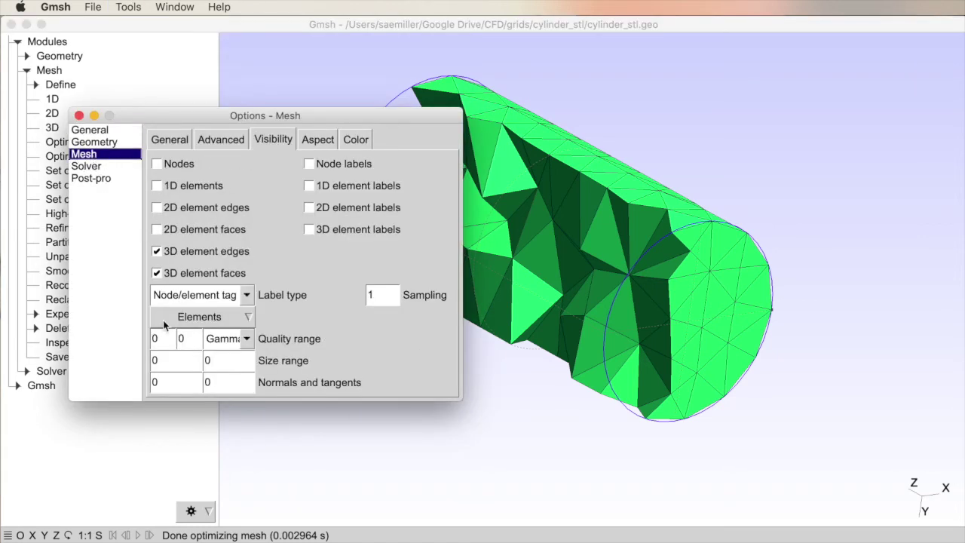
click(184, 138)
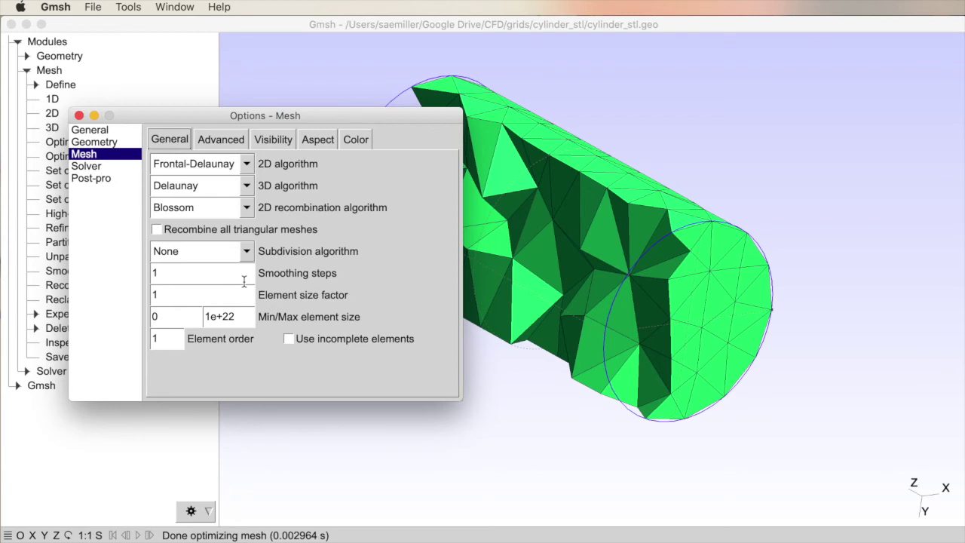
click(79, 114)
Halve the global mesh element size factor to 0.5.
right_click(250, 98)
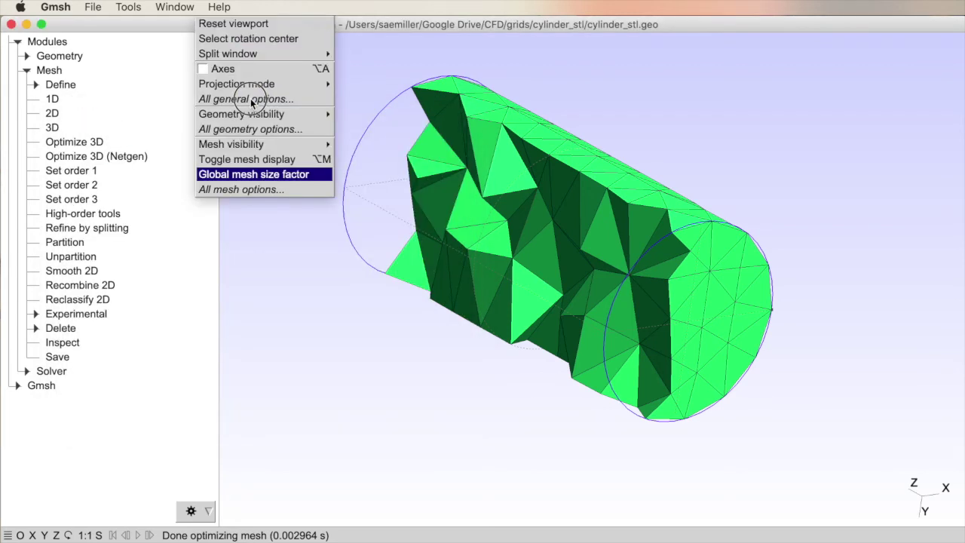
click(241, 177)
double_click(182, 168)
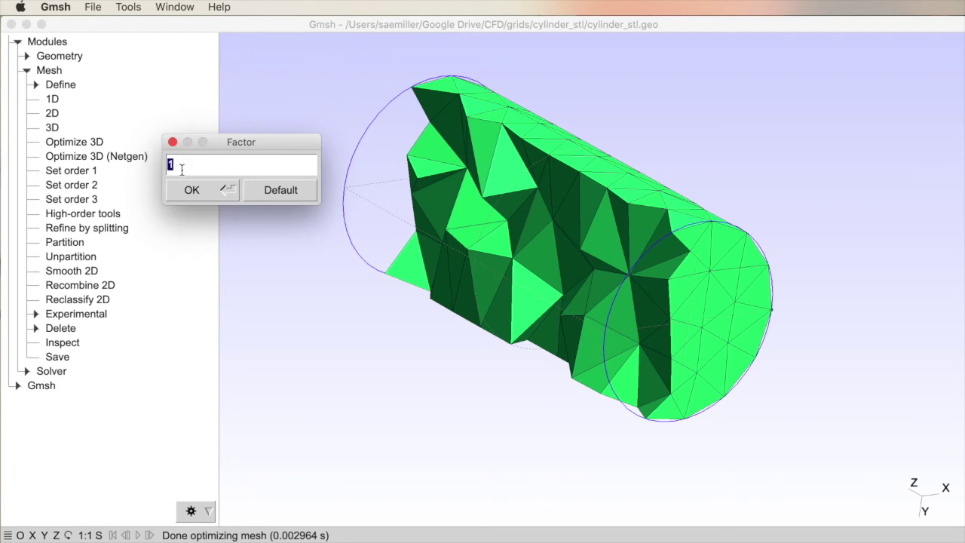
text(0.50)
click(192, 191)
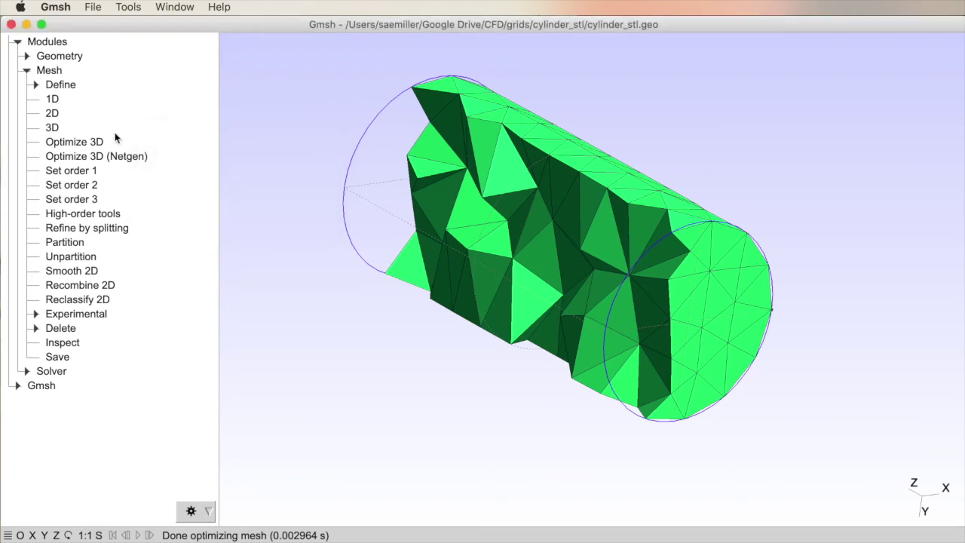
Regenerate the 1D and 2D meshes and show the surface triangle edges for inspection.
click(57, 106)
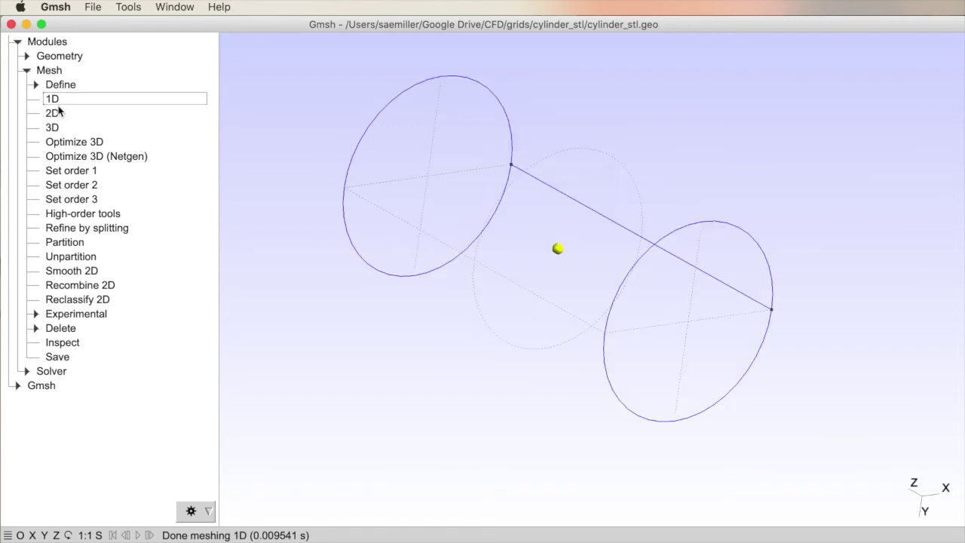
click(57, 113)
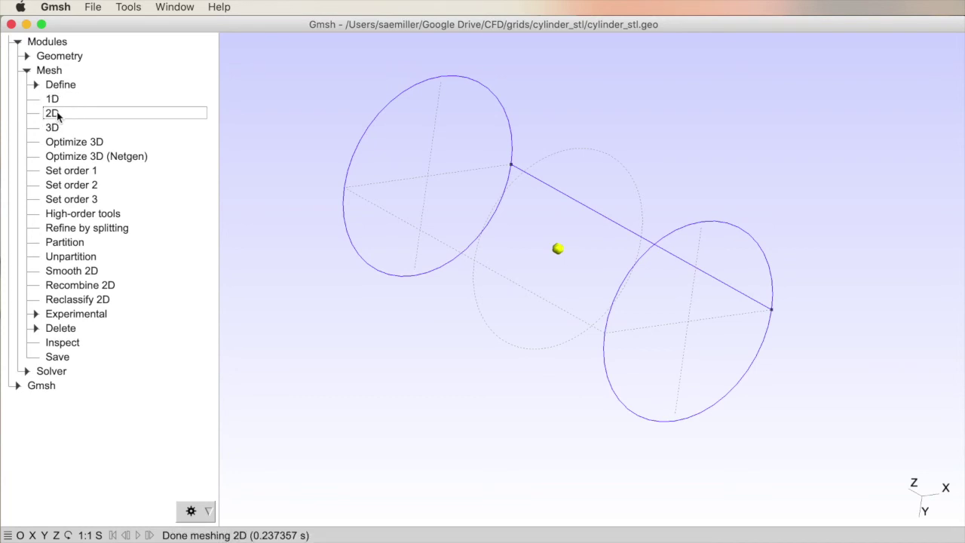
right_click(244, 172)
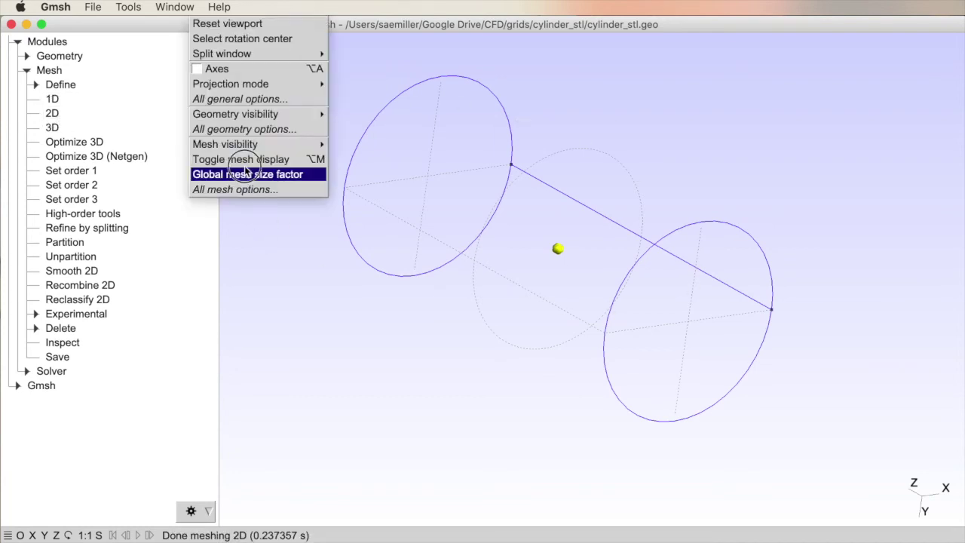
mouse_move(238, 117)
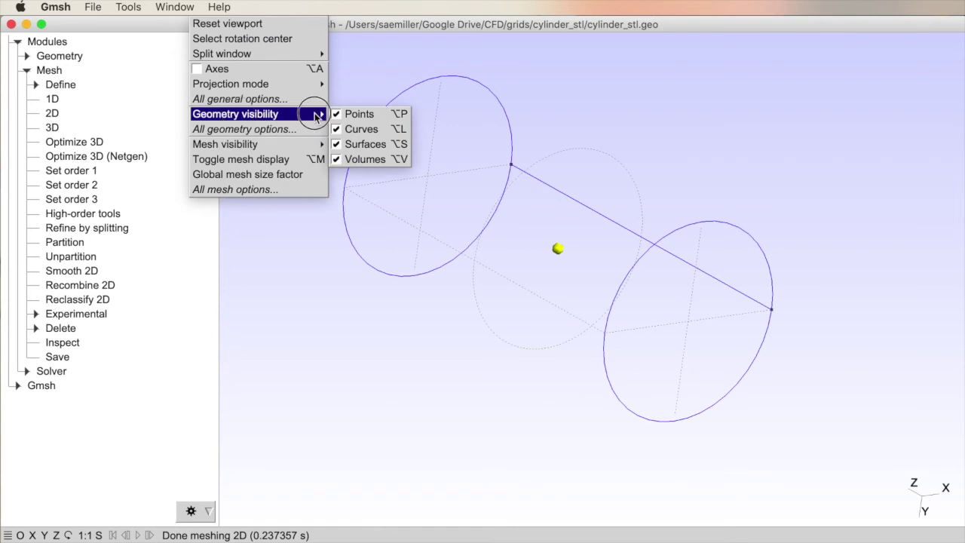
mouse_move(309, 145)
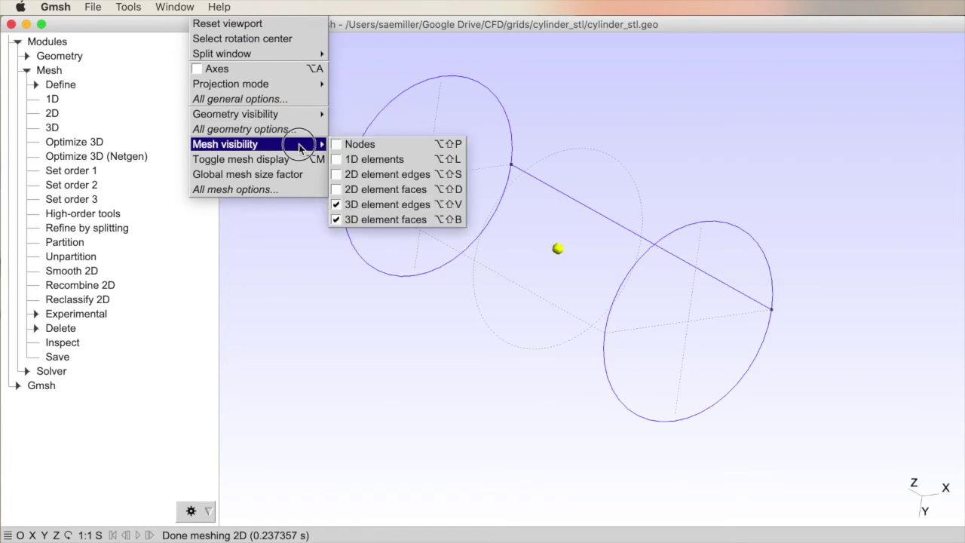
click(343, 174)
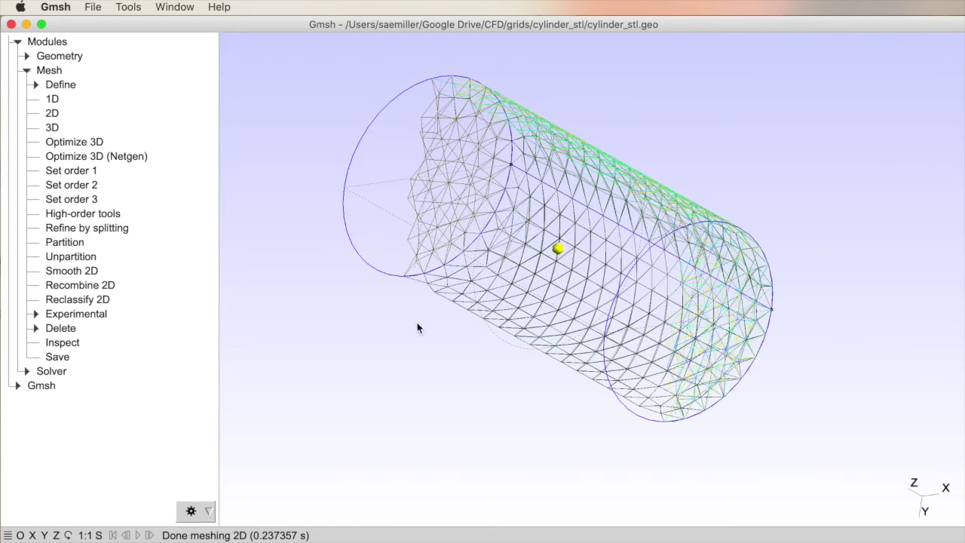
drag(418, 328, 377, 299)
Hide the surface triangle edges and generate the 3D tetrahedral volume mesh.
right_click(295, 125)
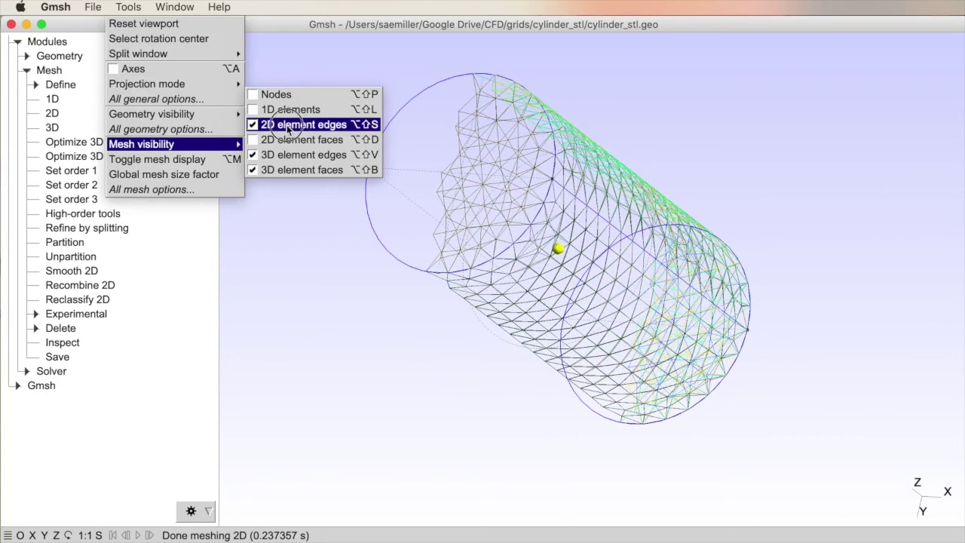
click(287, 127)
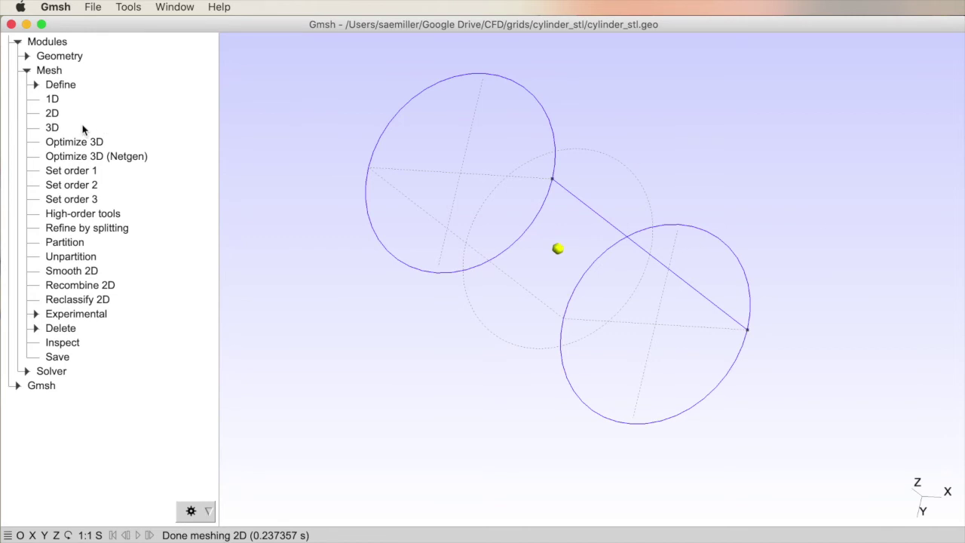
click(53, 127)
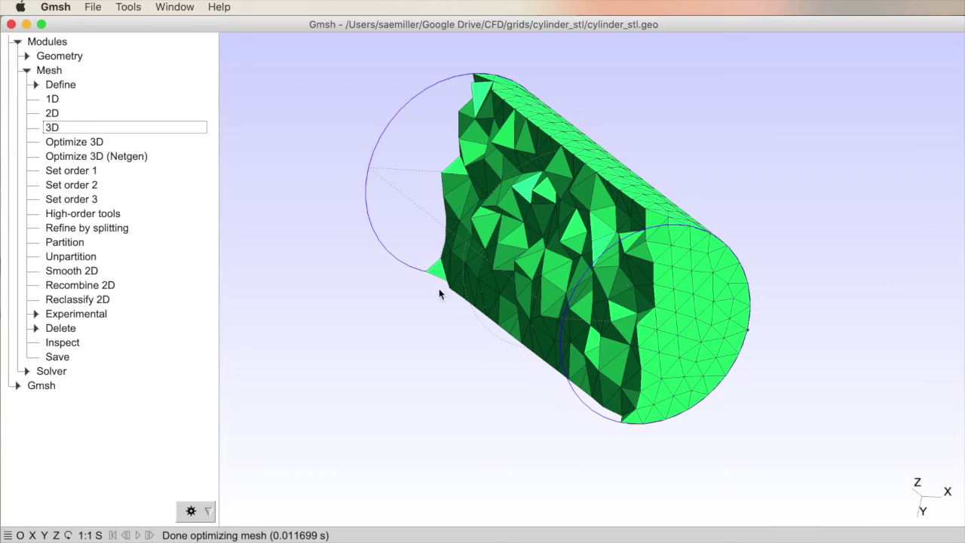
Inspect the tetrahedral volume mesh, then refine it twice by splitting every element.
drag(440, 293, 423, 322)
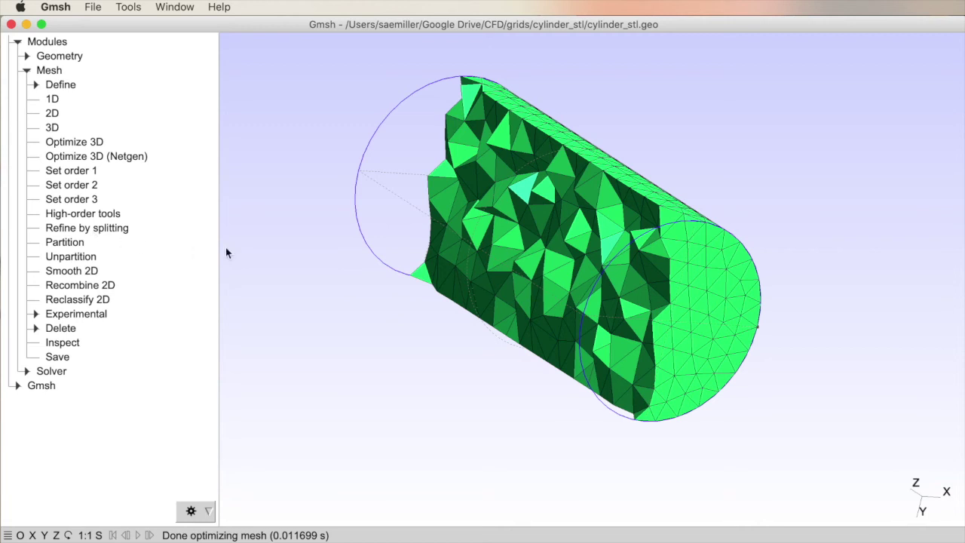
click(89, 228)
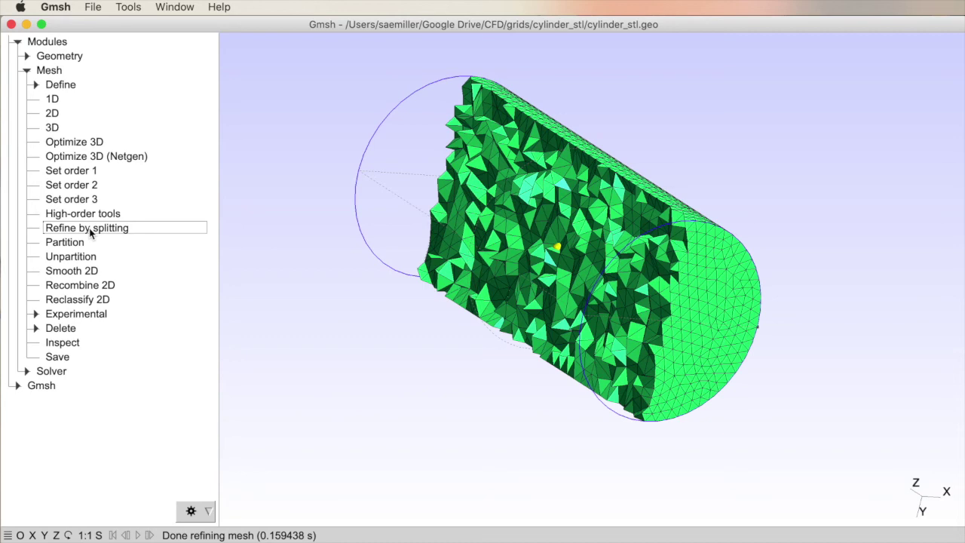
click(88, 227)
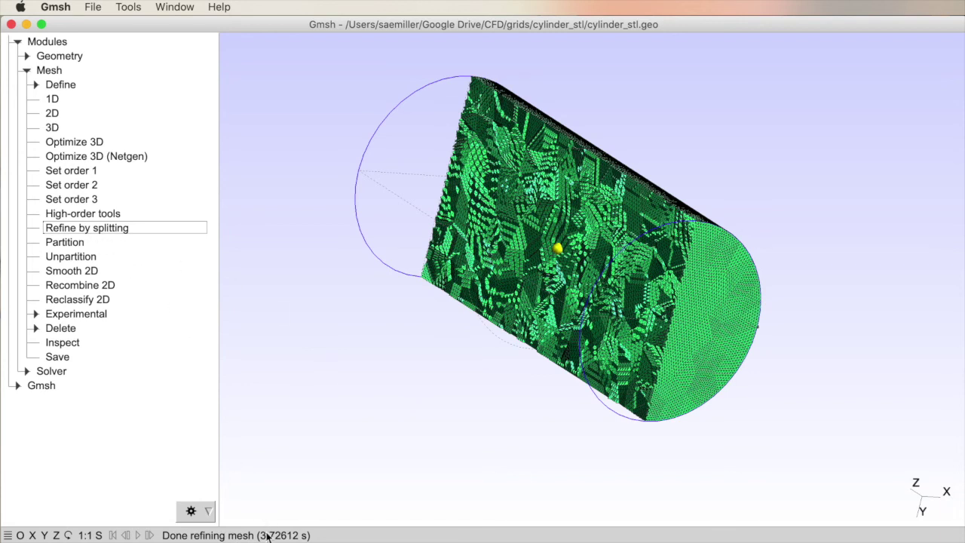
click(139, 7)
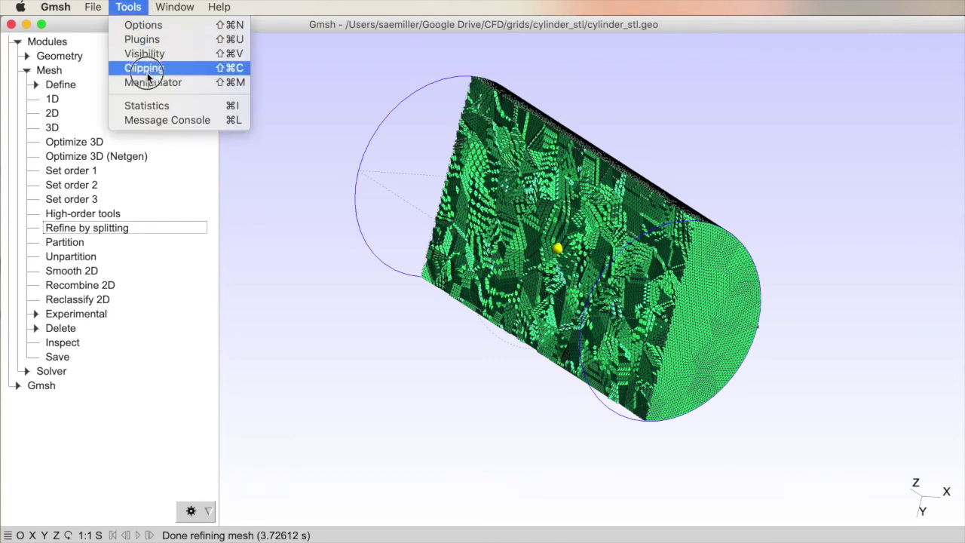
Compute mesh statistics, read 478441 nodes and 2.22618e+06 tetrahedra, then close the window.
click(154, 106)
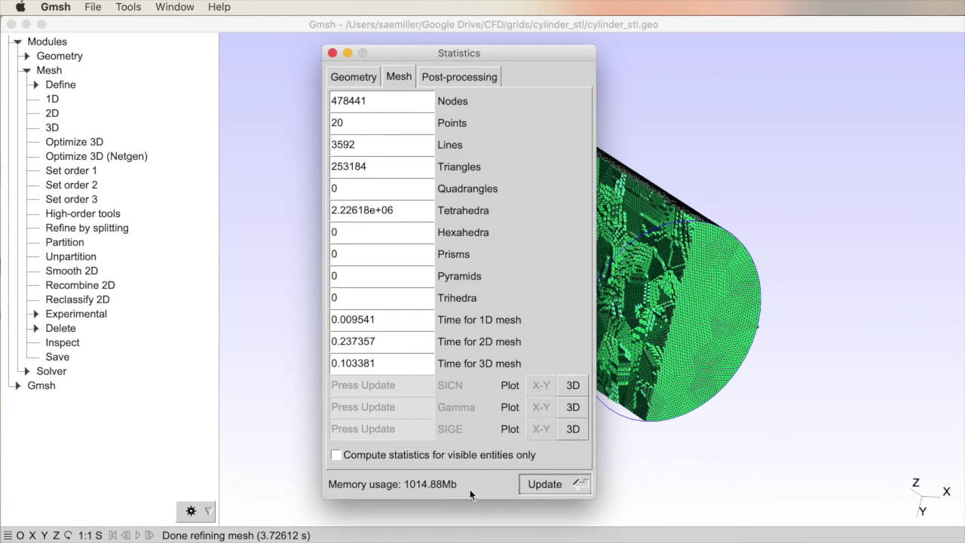
key(Return)
drag(461, 53, 325, 40)
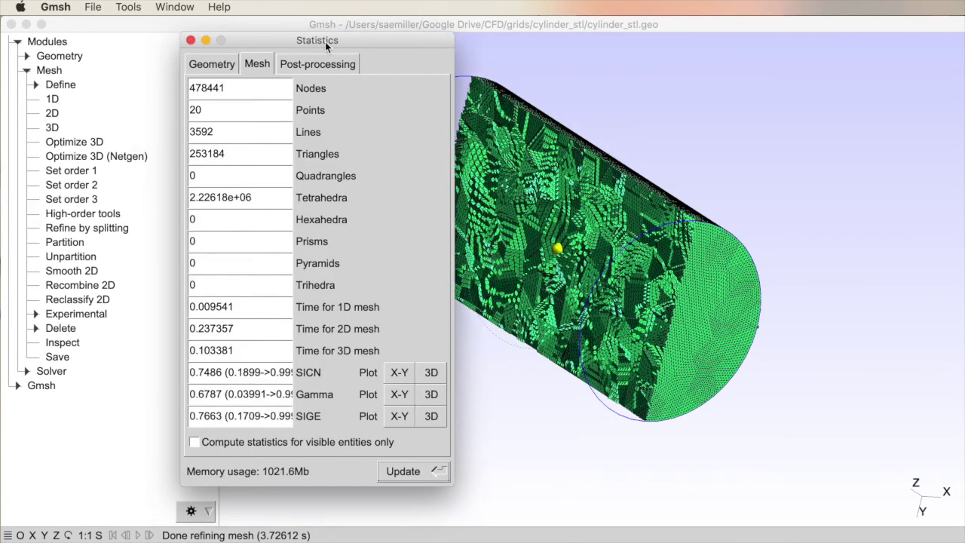
double_click(205, 91)
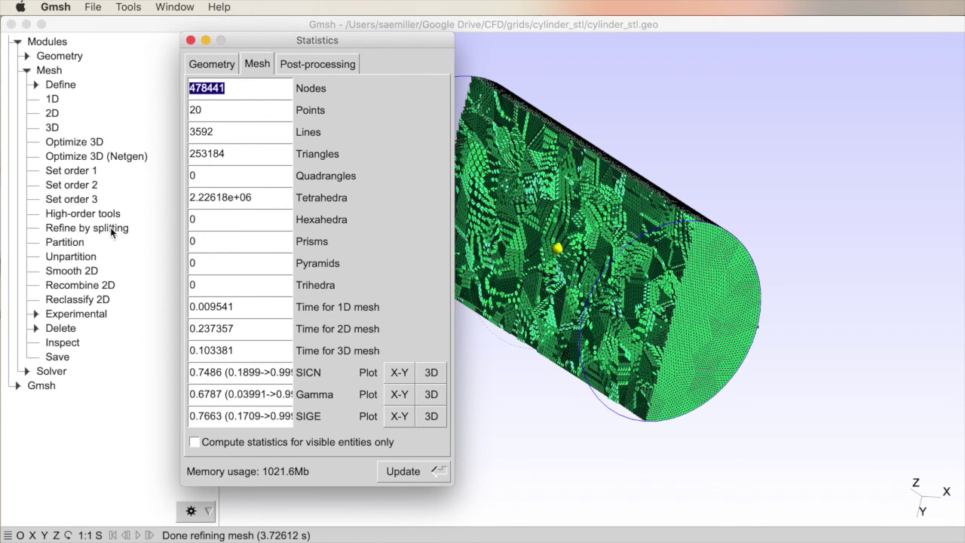
click(190, 41)
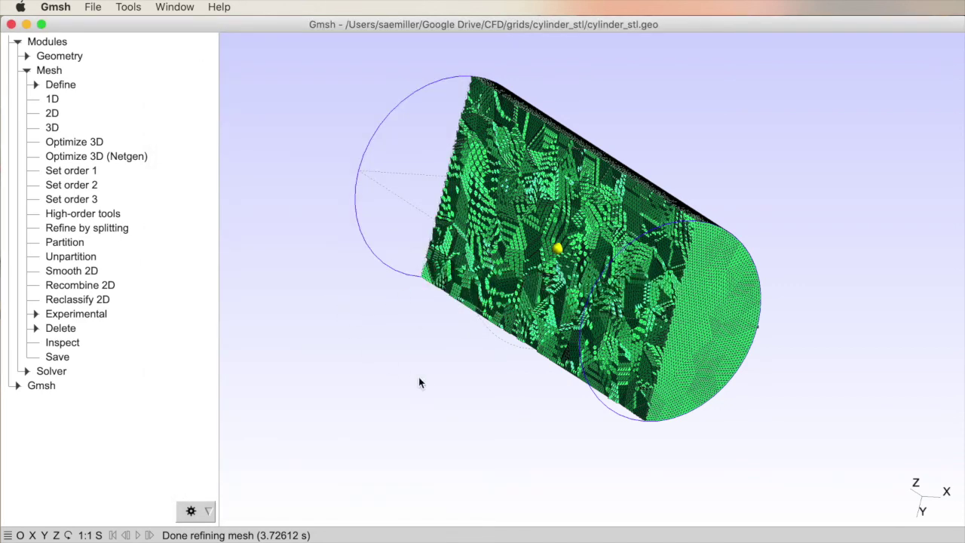
Rotate the cylinder and turn off clipping so the full refined mesh shows uncut.
drag(416, 367, 297, 360)
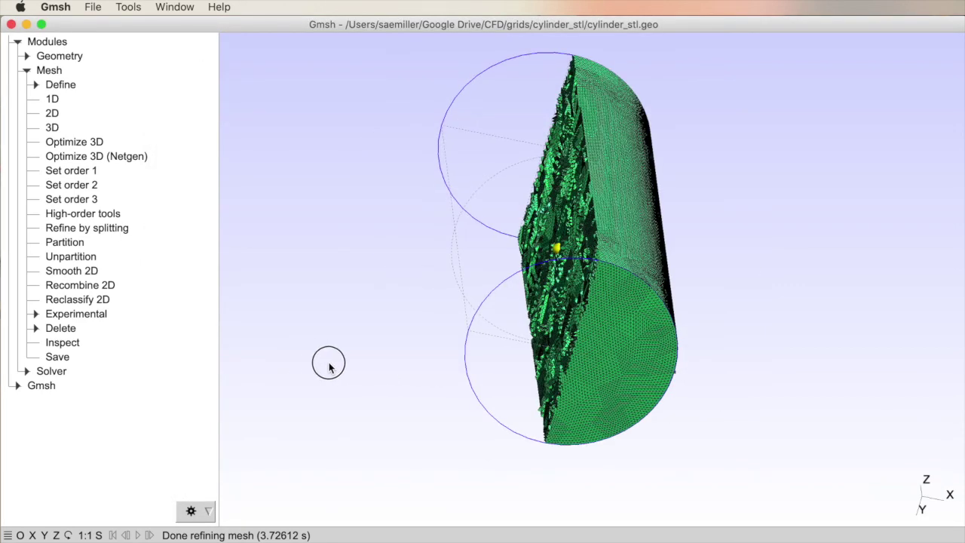
drag(370, 367, 366, 363)
click(128, 8)
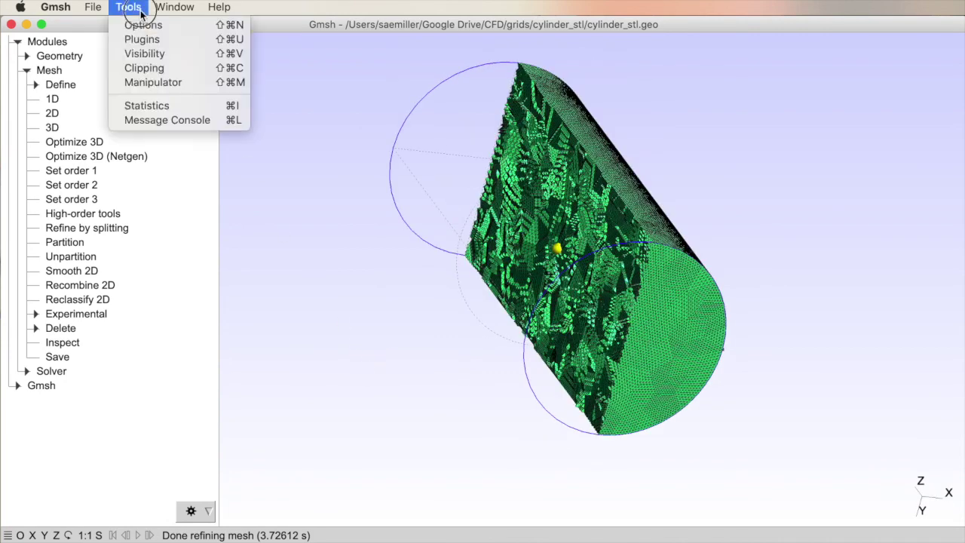
click(144, 67)
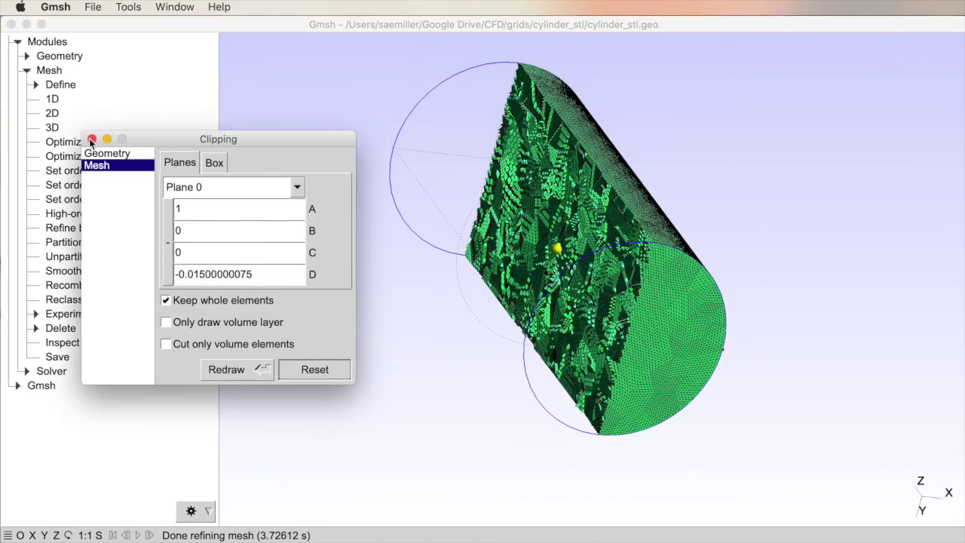
click(91, 140)
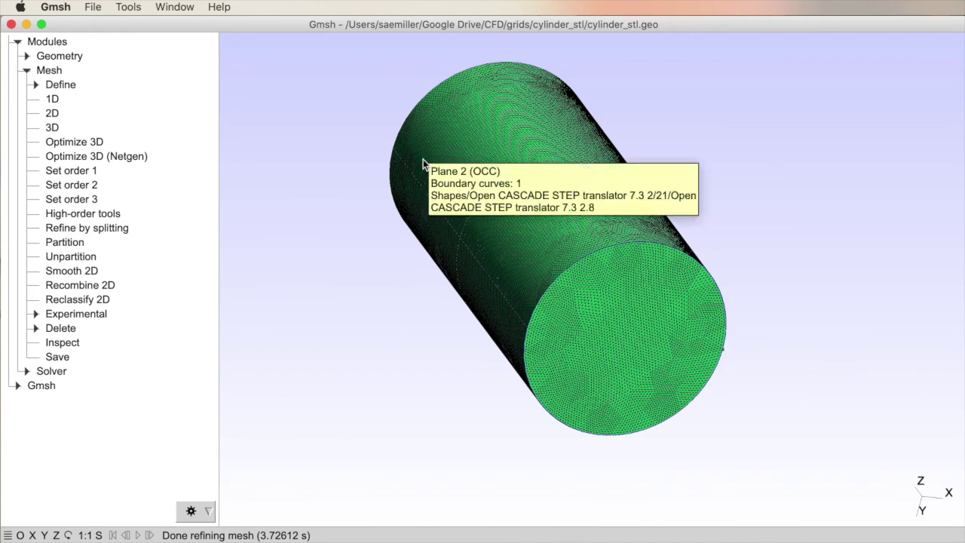
drag(283, 298, 283, 297)
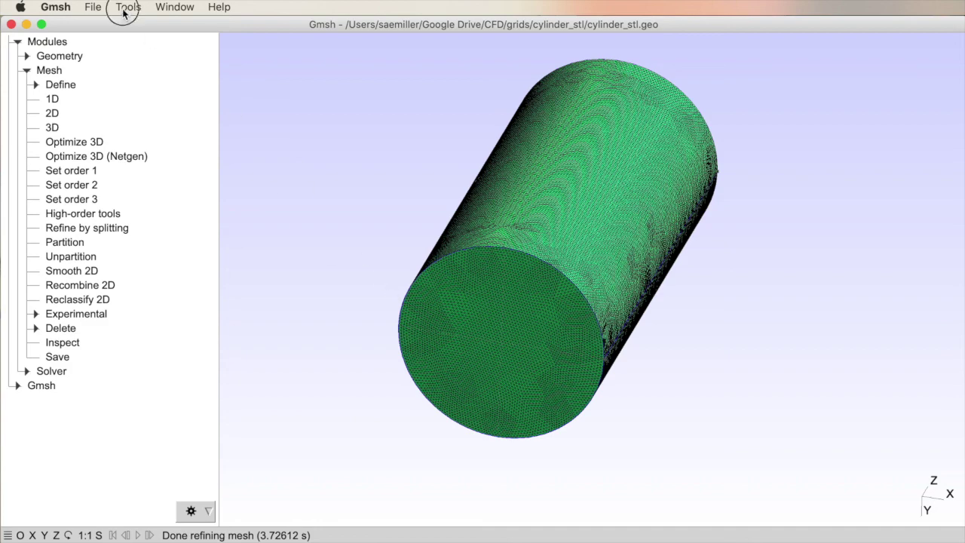
drag(125, 9, 164, 25)
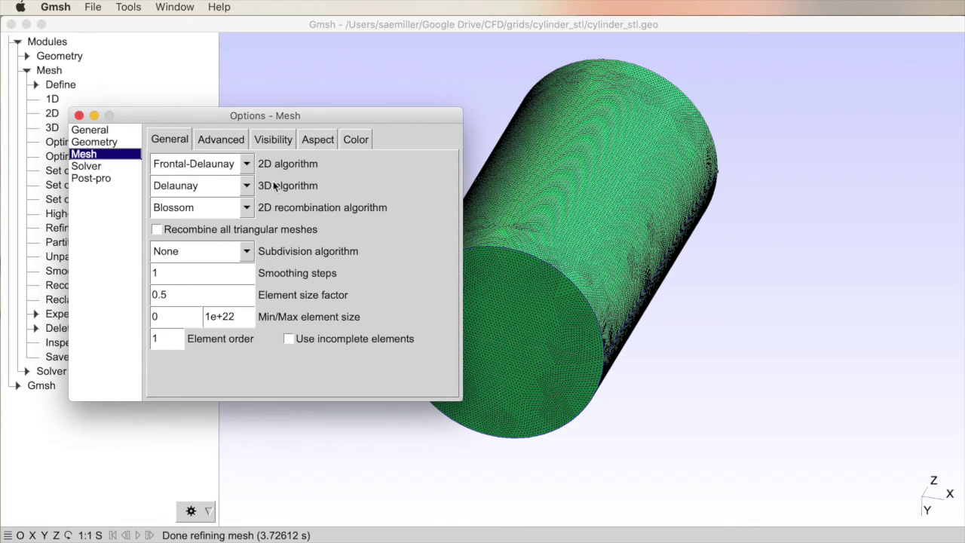
Switch the 3D mesh algorithm from Delaunay to Frontal and close the mesh options.
click(179, 185)
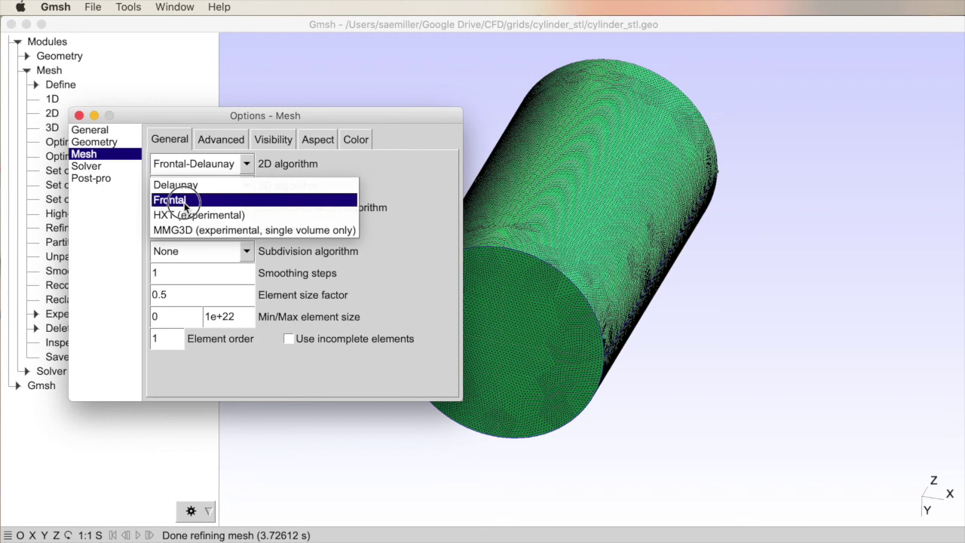
click(185, 200)
click(78, 116)
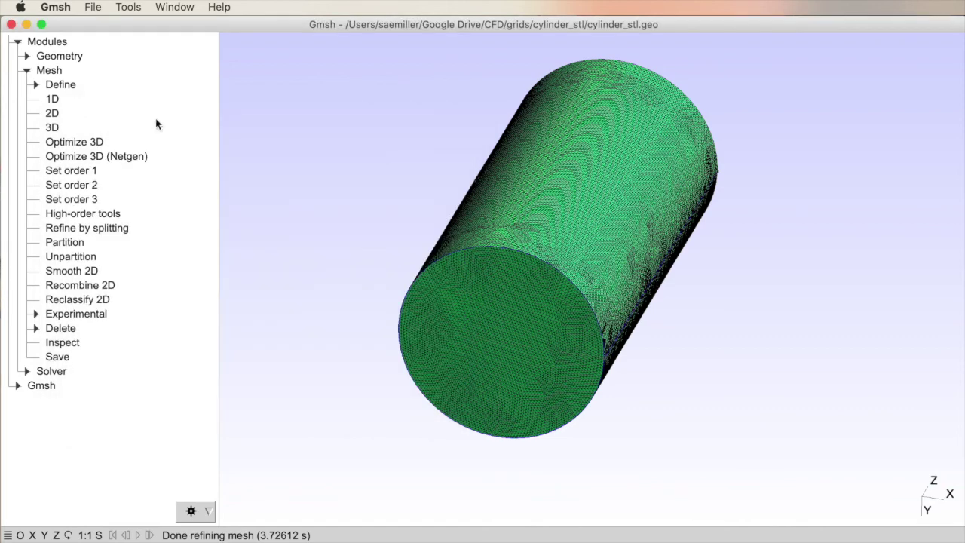
drag(229, 134, 229, 135)
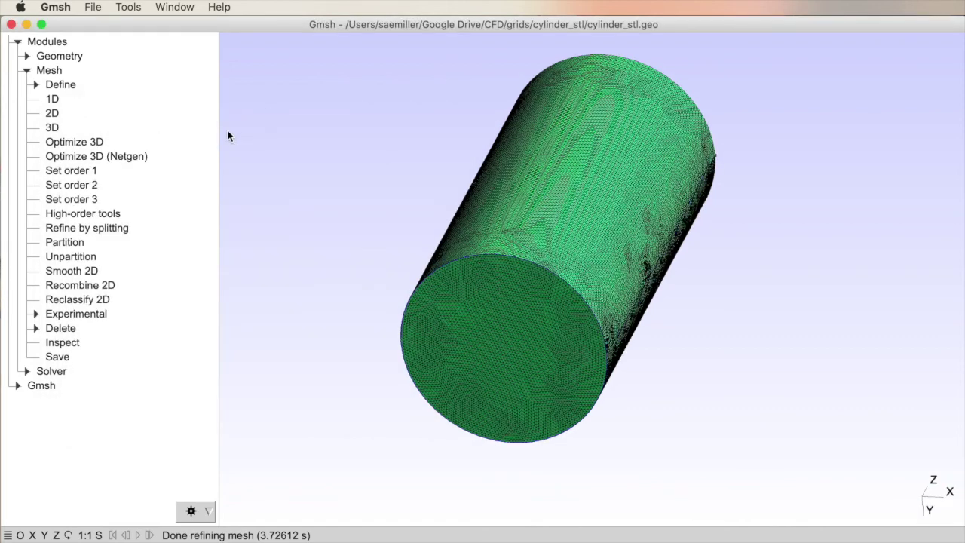